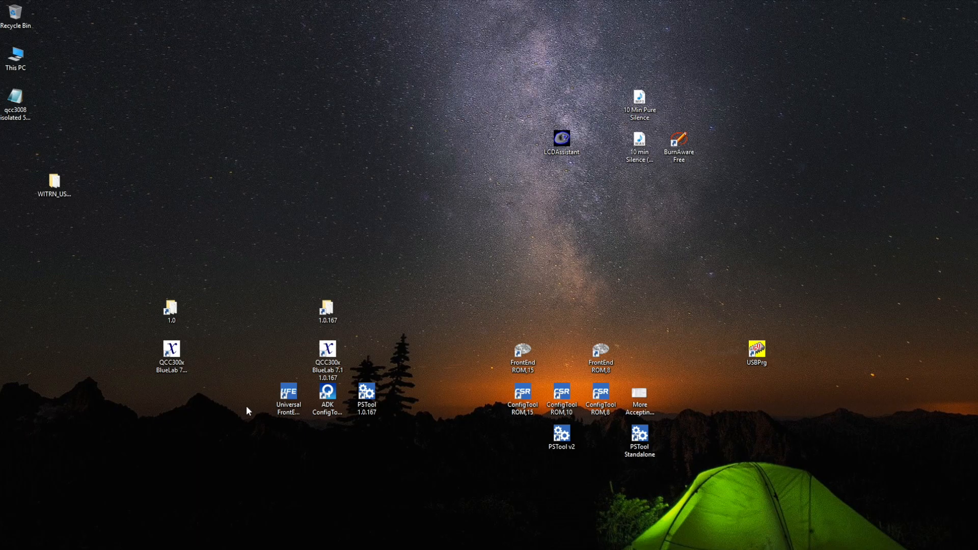
# Step: Launch the Universal FrontEnd tool from the desktop
pyautogui.click(286, 394)
pyautogui.click(288, 338)
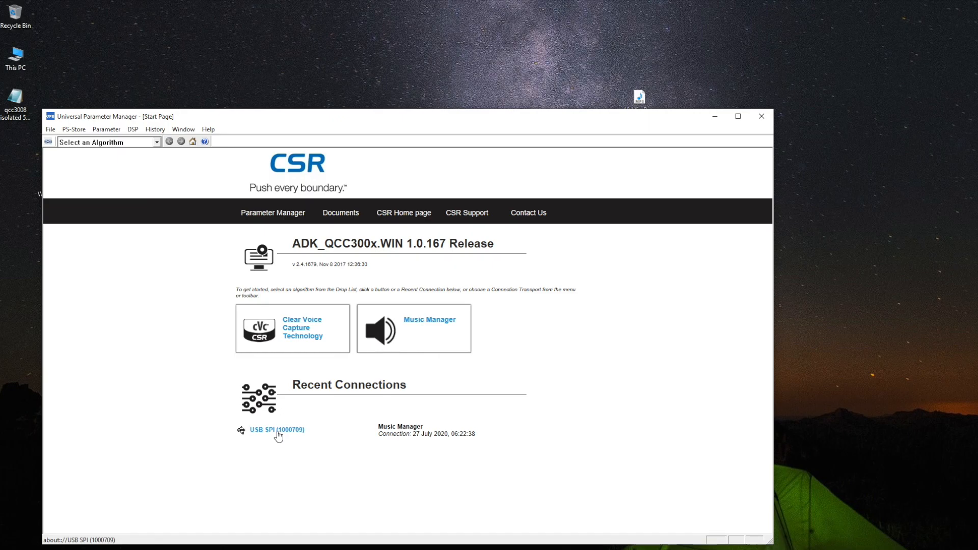
# Step: Try to reconnect to the device through the recent USB SPI connection and read the response on the start page
pyautogui.click(298, 435)
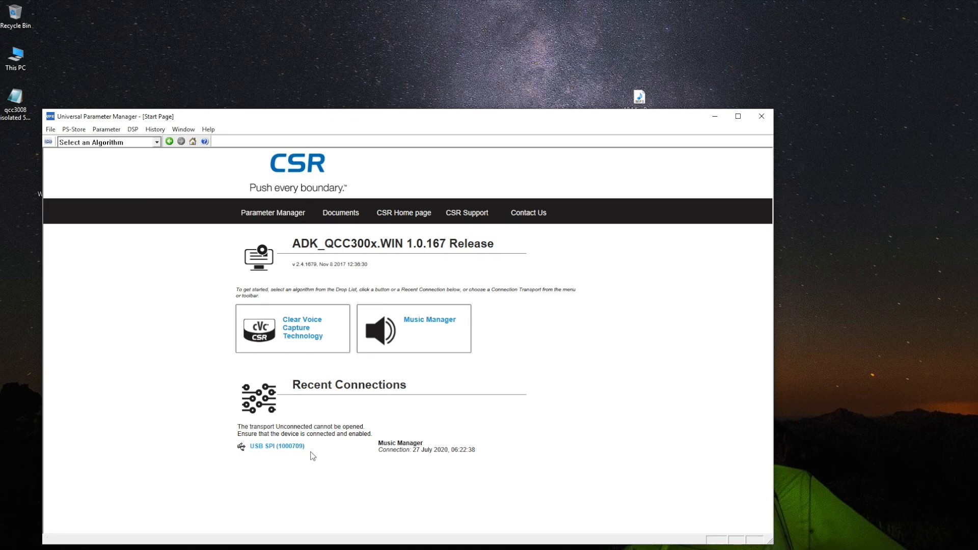
pyautogui.moveTo(238, 426); pyautogui.dragTo(352, 434)
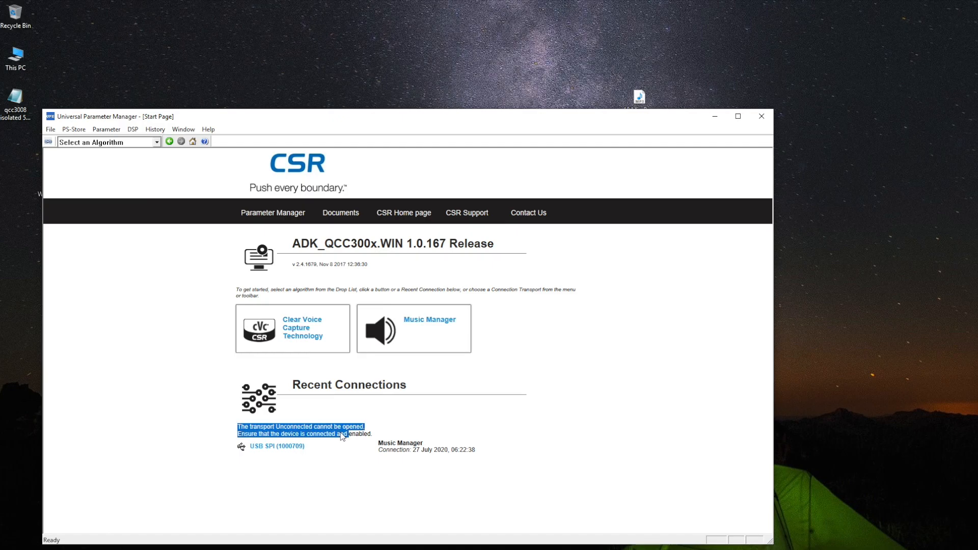
pyautogui.click(341, 432)
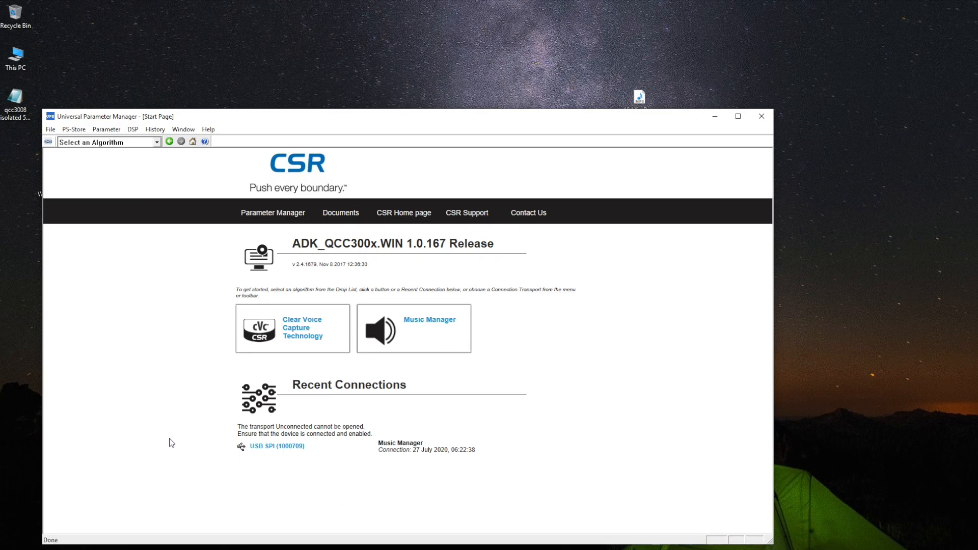
# Step: Open Music Manager over the detected USB SPI connection, enlarging its window, and start live monitoring of the DSP
pyautogui.click(412, 337)
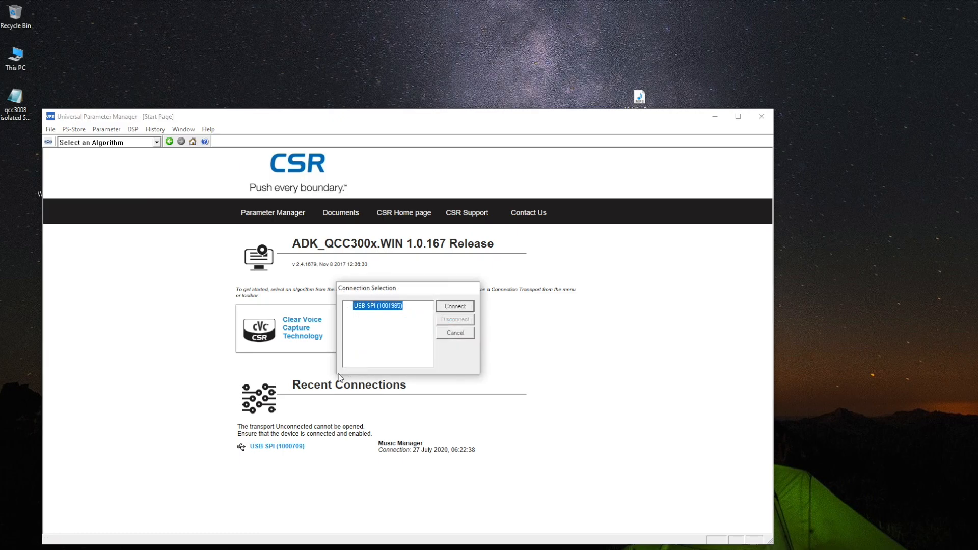
pyautogui.doubleClick(459, 304)
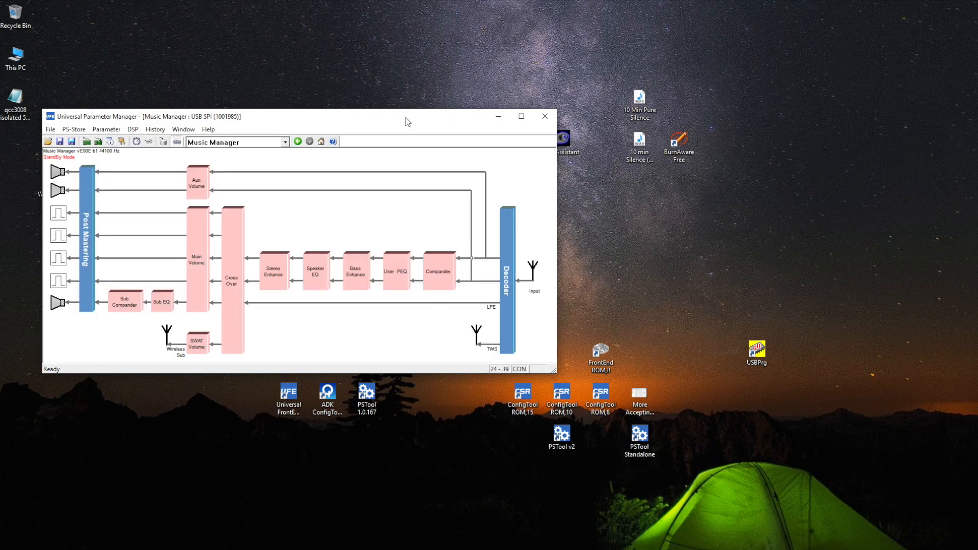
pyautogui.moveTo(406, 121); pyautogui.dragTo(398, 40)
pyautogui.moveTo(545, 288); pyautogui.dragTo(969, 442)
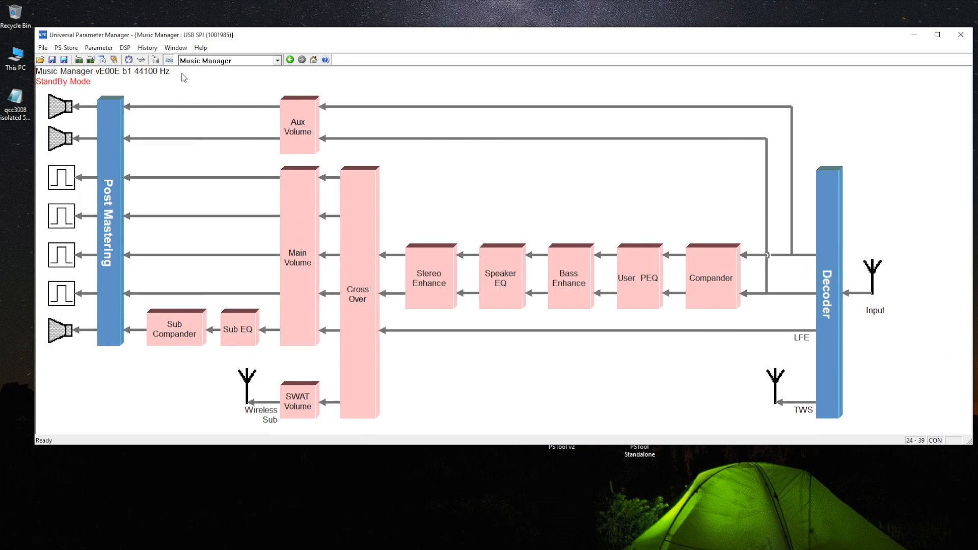
pyautogui.click(142, 61)
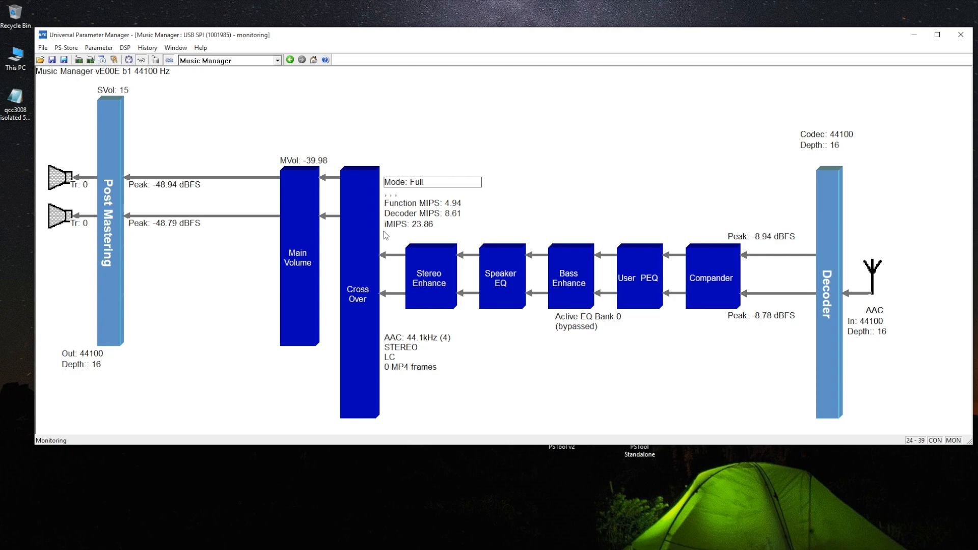
# Step: Inspect the decoder's CODEC configuration and the User PEQ settings, closing both without changes
pyautogui.click(833, 236)
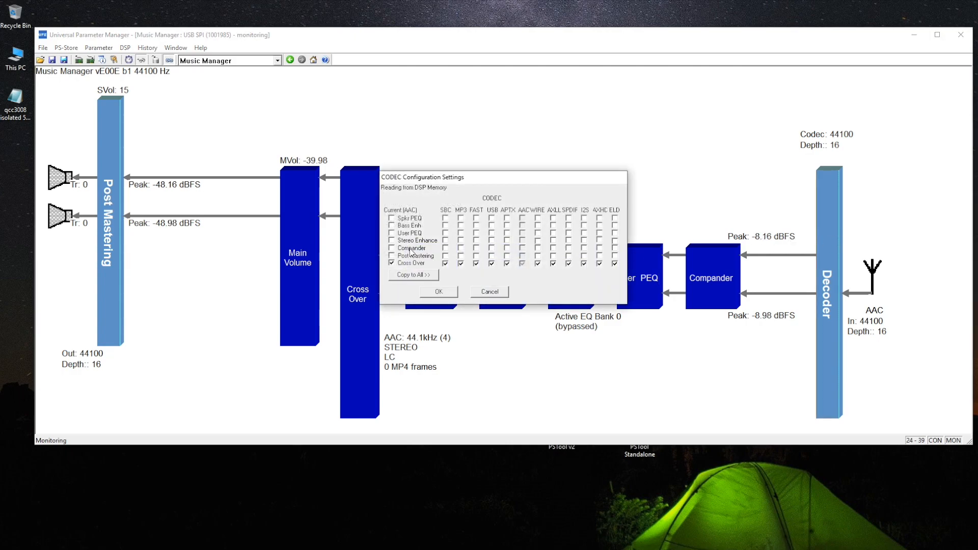
pyautogui.click(488, 292)
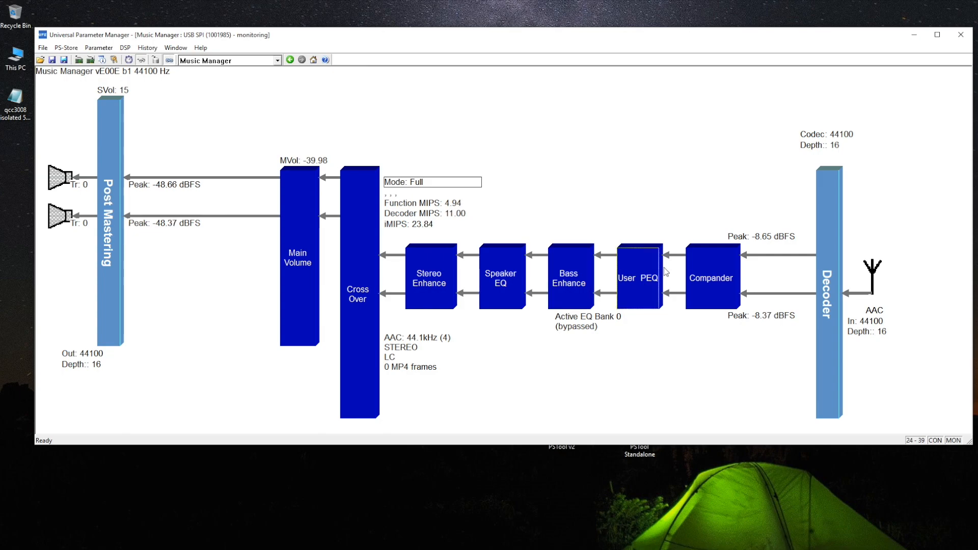
pyautogui.doubleClick(643, 273)
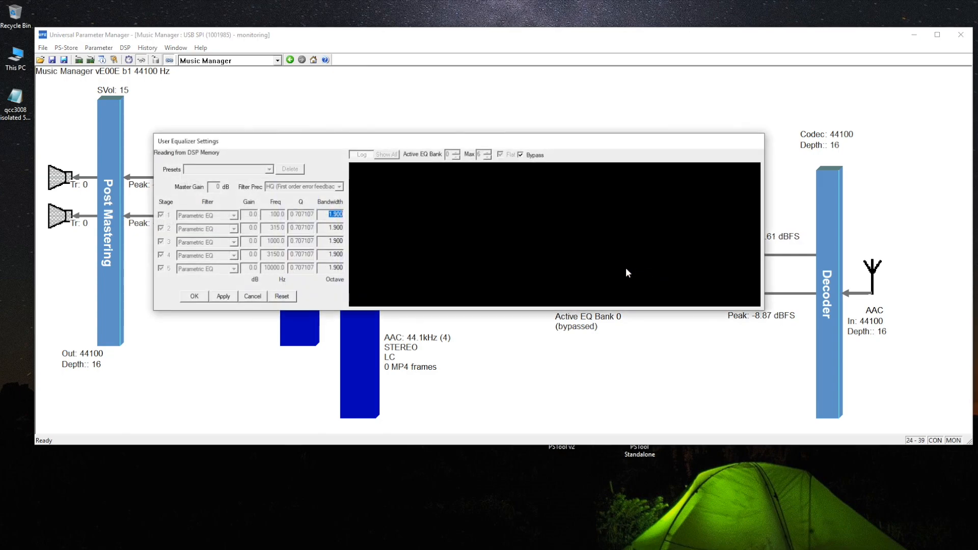
pyautogui.press('Escape')
pyautogui.click(635, 276)
pyautogui.click(253, 296)
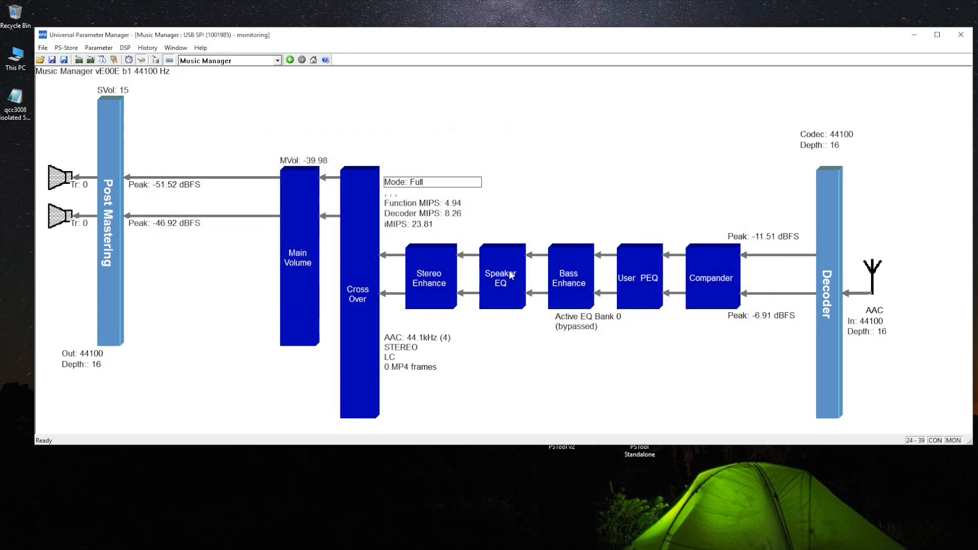
# Step: Open the Speaker EQ settings, widen the dialog to enlarge the graph, and turn off Bypass
pyautogui.doubleClick(511, 276)
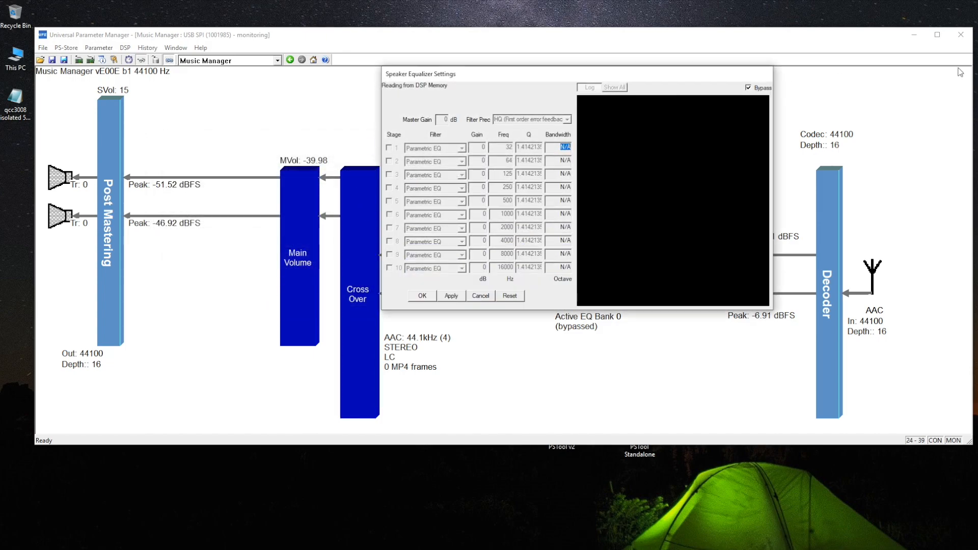
pyautogui.moveTo(480, 75); pyautogui.dragTo(431, 88)
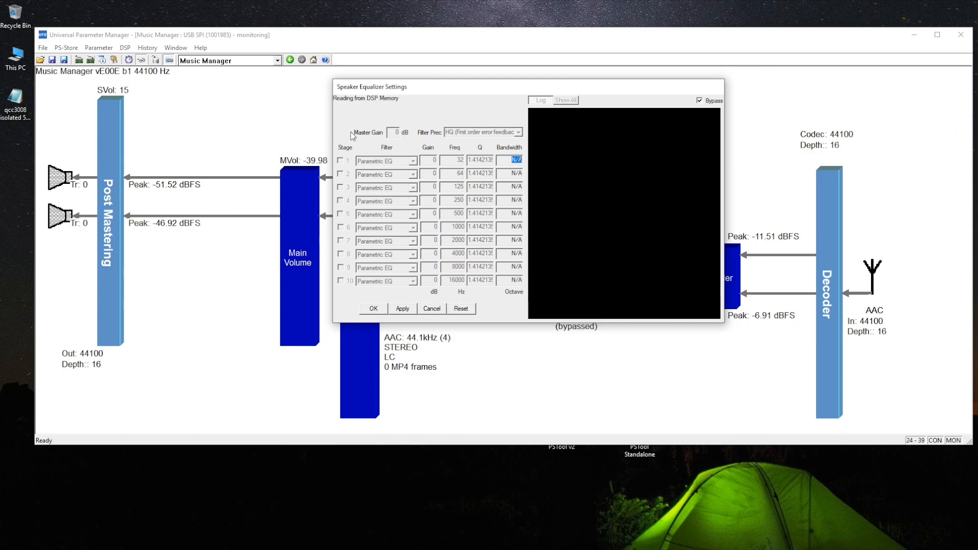
pyautogui.moveTo(333, 161); pyautogui.dragTo(130, 162)
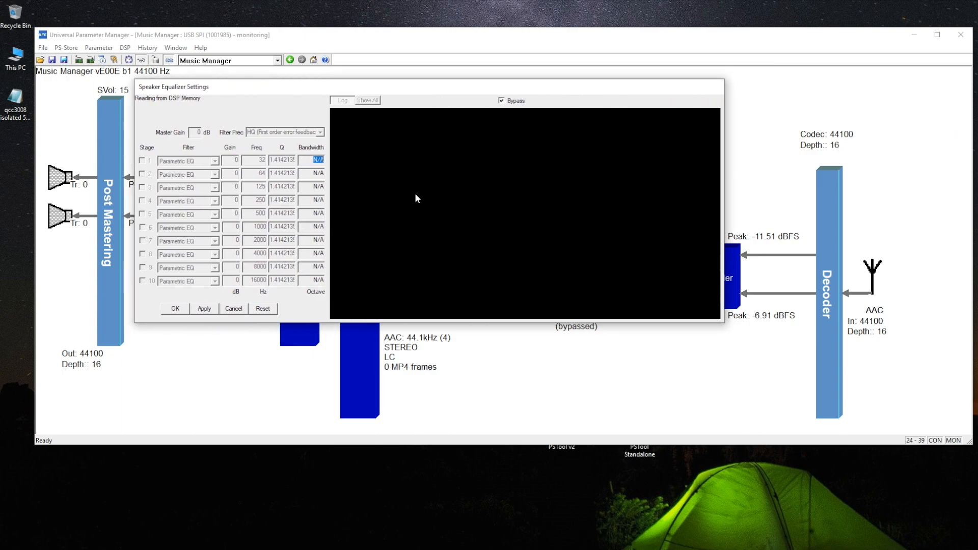
pyautogui.click(501, 100)
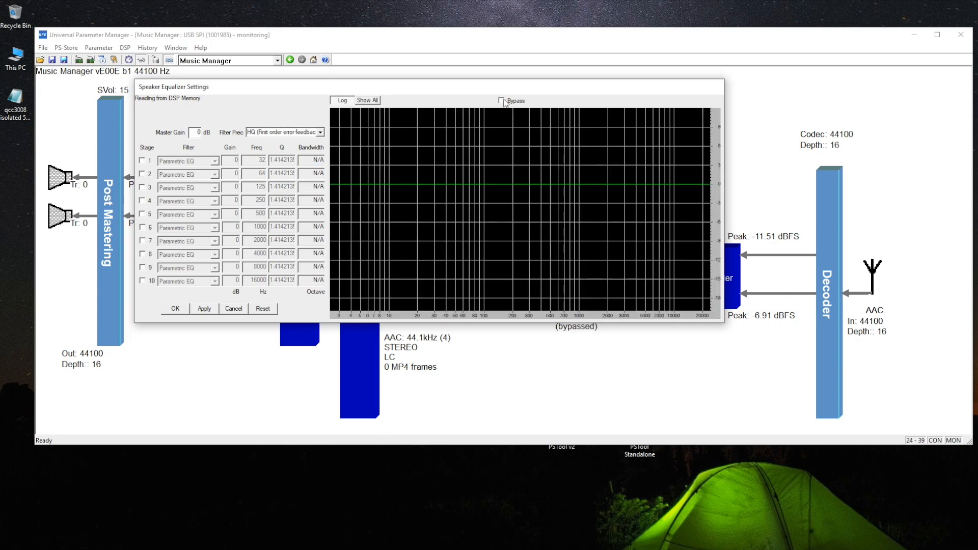
# Step: Enable Speaker EQ stage 1 with a boost of about 5 dB near 31 Hz, and apply a master gain of -5 dB
pyautogui.click(142, 161)
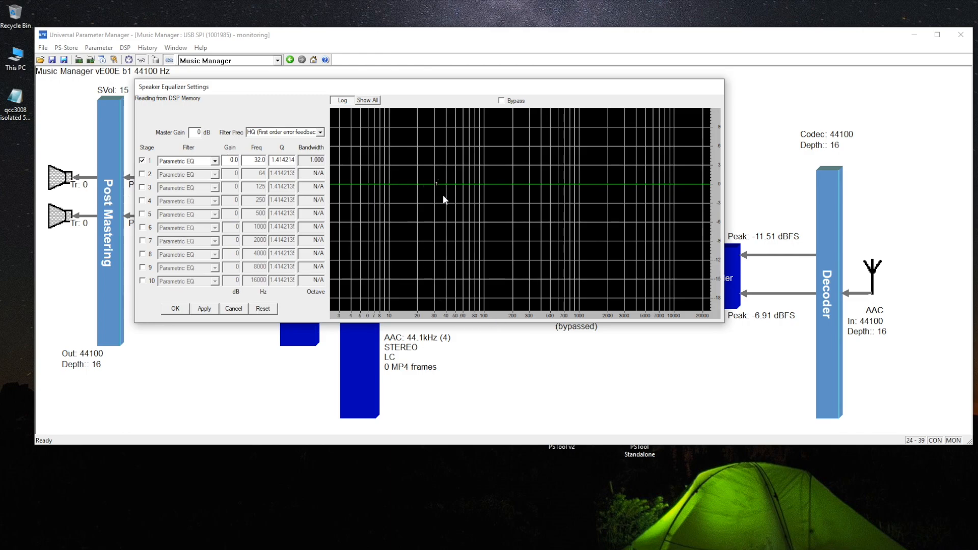
pyautogui.moveTo(436, 182); pyautogui.dragTo(434, 152)
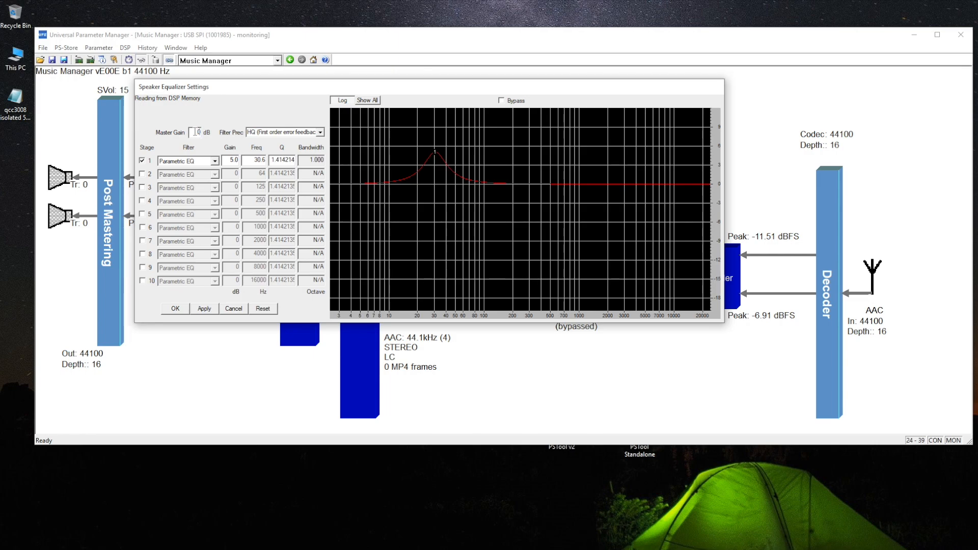
pyautogui.write('-5')
pyautogui.click(207, 311)
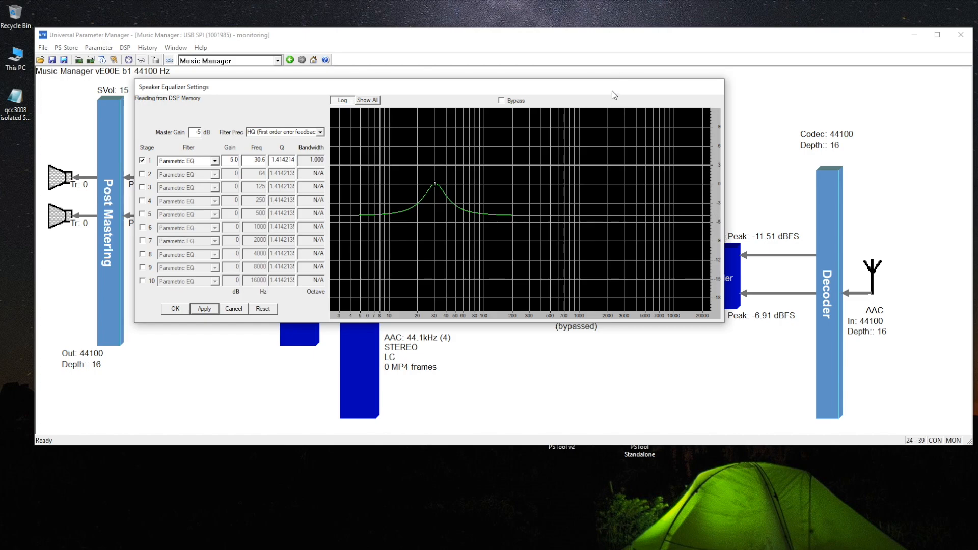
# Step: Set the Speaker EQ master gain to 0 dB, apply it, and accept the settings with the signal path in view
pyautogui.moveTo(612, 91); pyautogui.dragTo(617, 115)
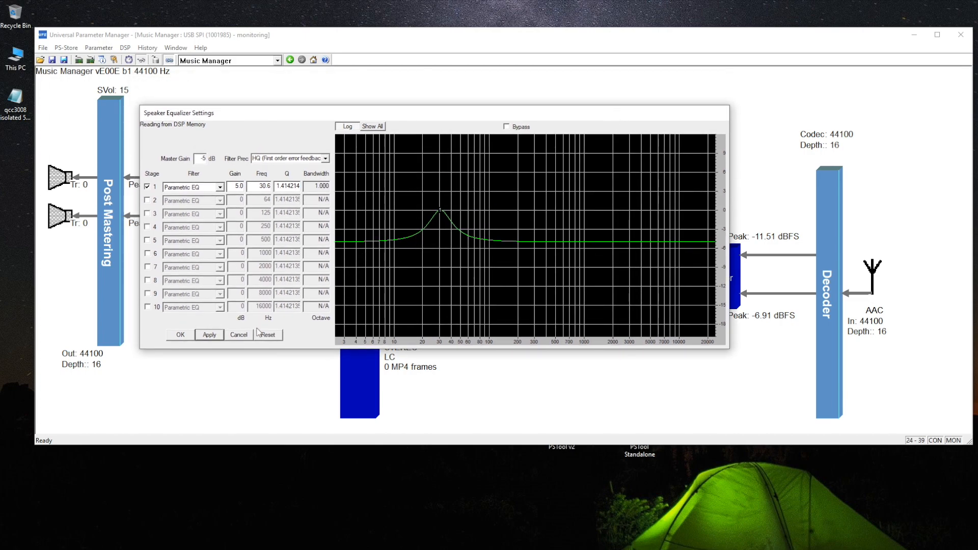
pyautogui.doubleClick(214, 160)
pyautogui.click(207, 333)
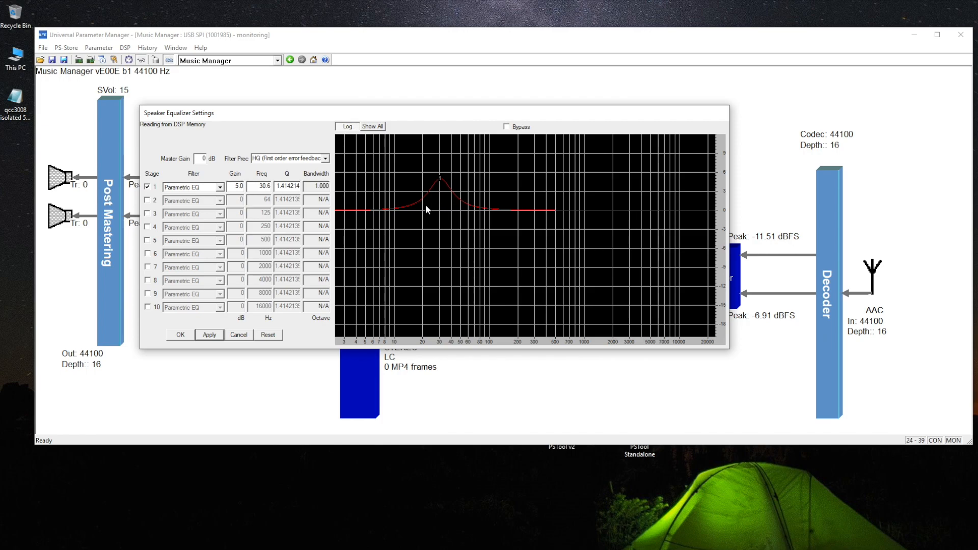
pyautogui.moveTo(460, 119); pyautogui.dragTo(498, 322)
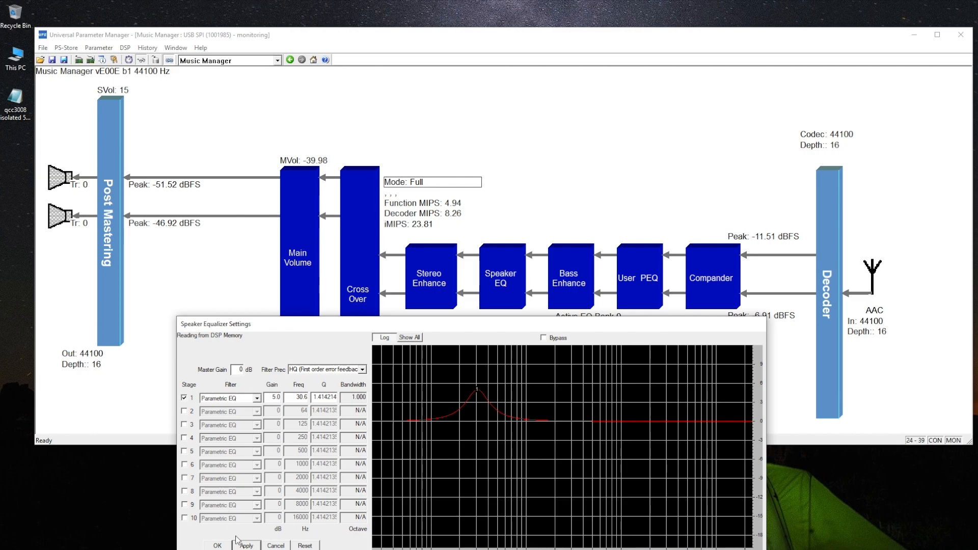
pyautogui.click(225, 538)
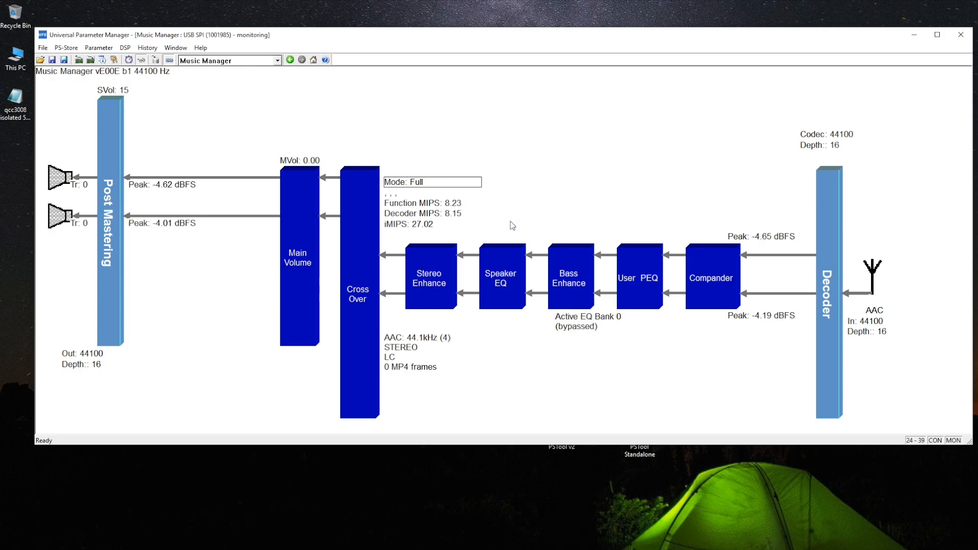
# Step: Reopen the Speaker EQ, raise its master gain to 10 dB, and apply and accept the settings
pyautogui.doubleClick(497, 280)
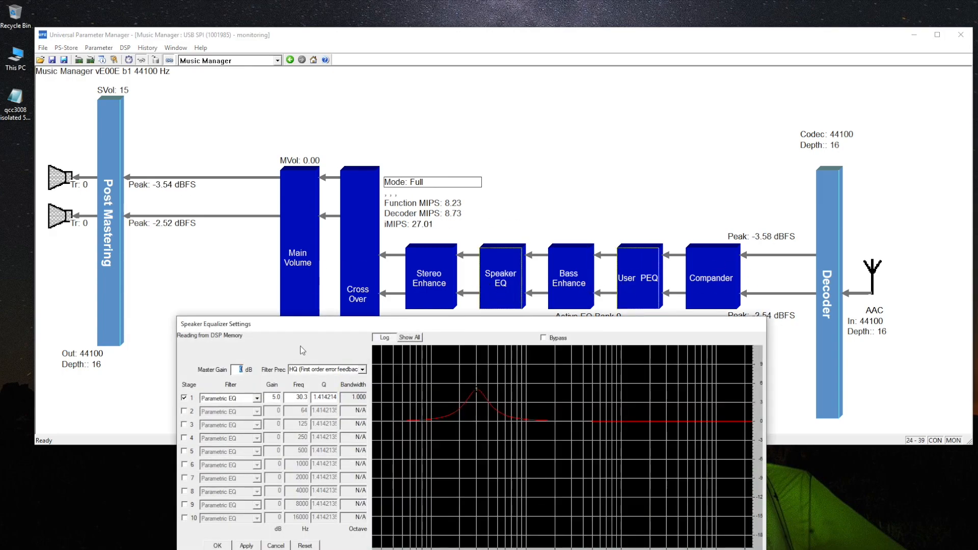
pyautogui.write('1')
pyautogui.click(251, 546)
pyautogui.click(219, 546)
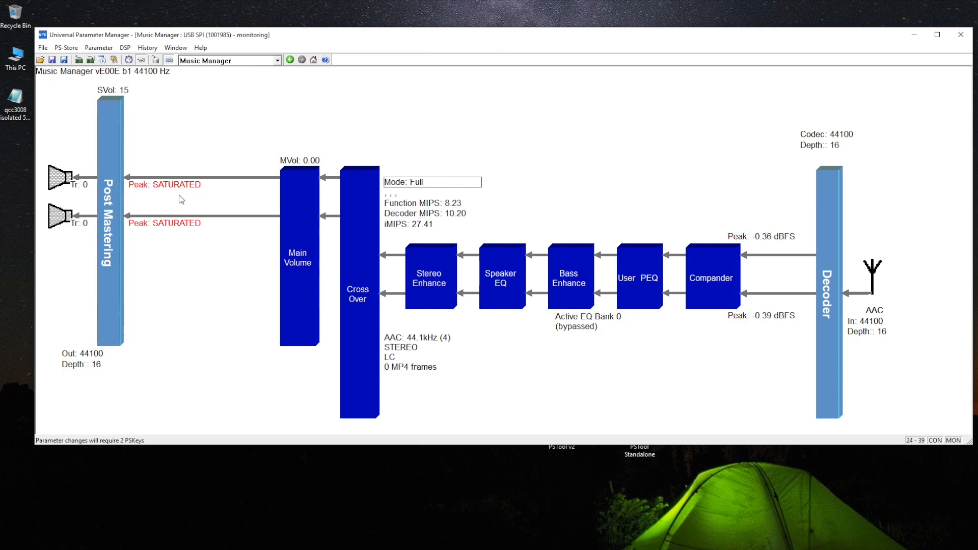
# Step: Reopen the Speaker EQ and apply a master gain of -5 dB with a stage 1 gain of 5 dB
pyautogui.doubleClick(516, 269)
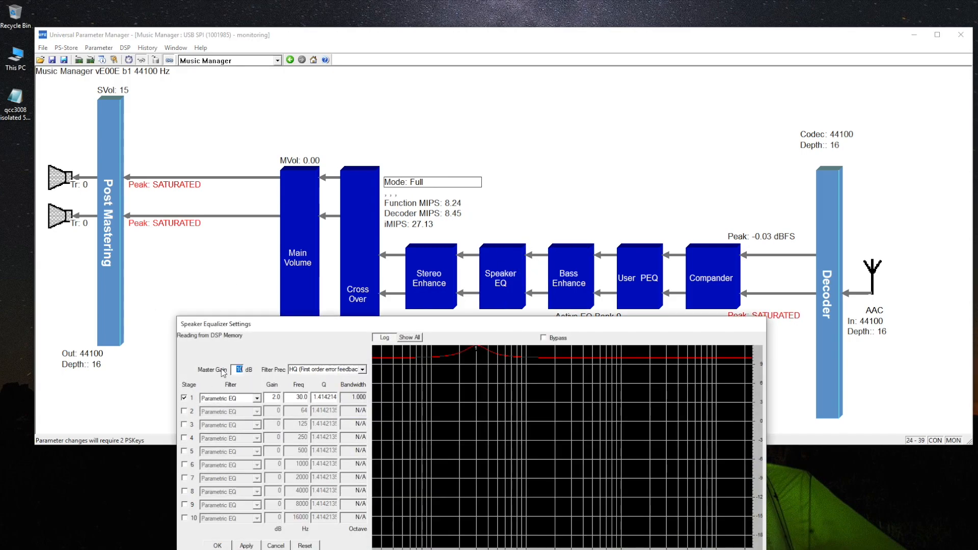
pyautogui.write('-5')
pyautogui.doubleClick(271, 399)
pyautogui.write('5')
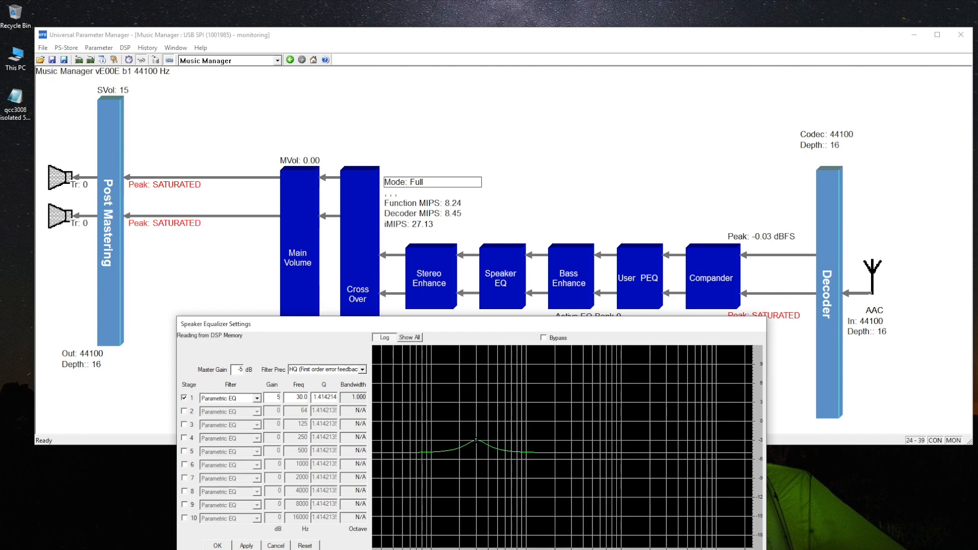
pyautogui.click(246, 546)
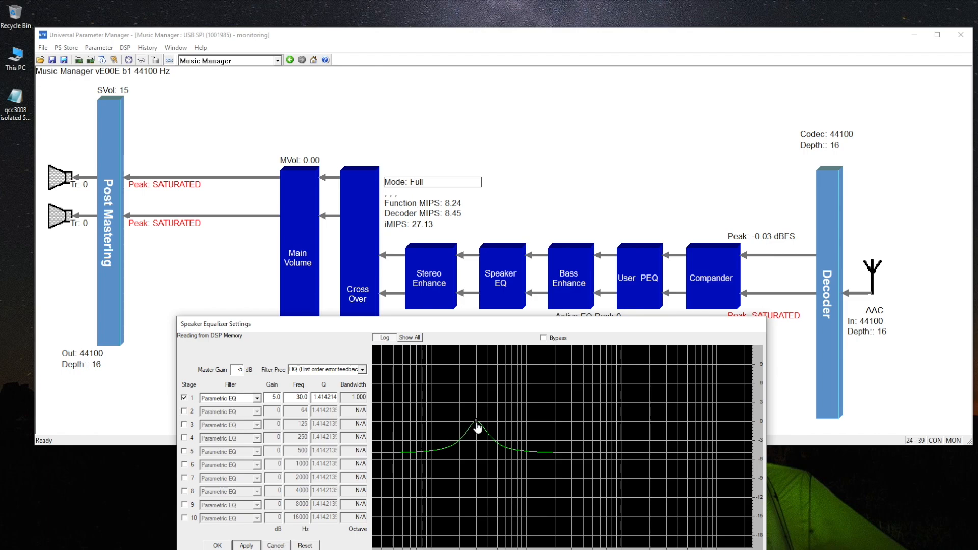
# Step: Reshape stage 1 to about 11.7 dB at 32.5 Hz on the graph, and enable stage 2 with about -14.1 dB at 2862 Hz
pyautogui.moveTo(476, 422); pyautogui.dragTo(476, 496)
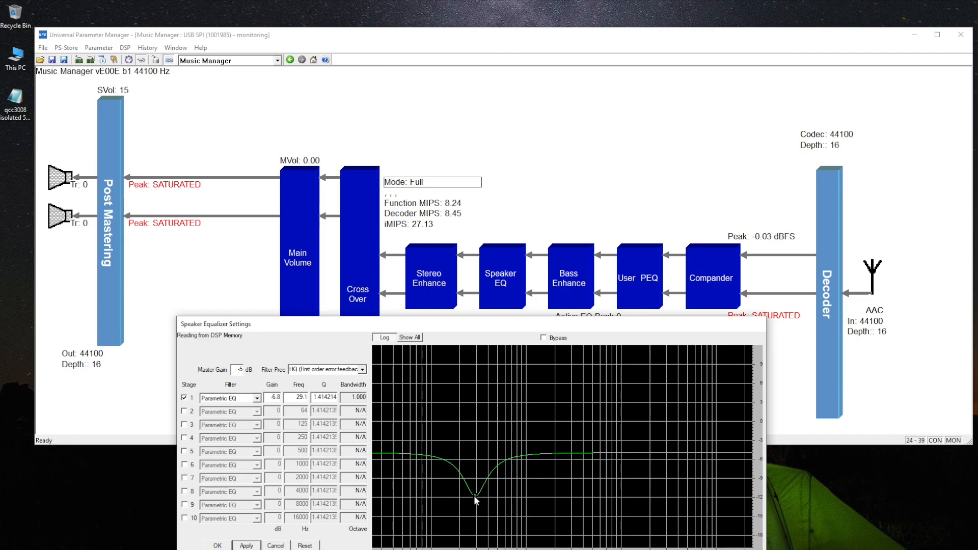
pyautogui.moveTo(473, 496); pyautogui.dragTo(479, 378)
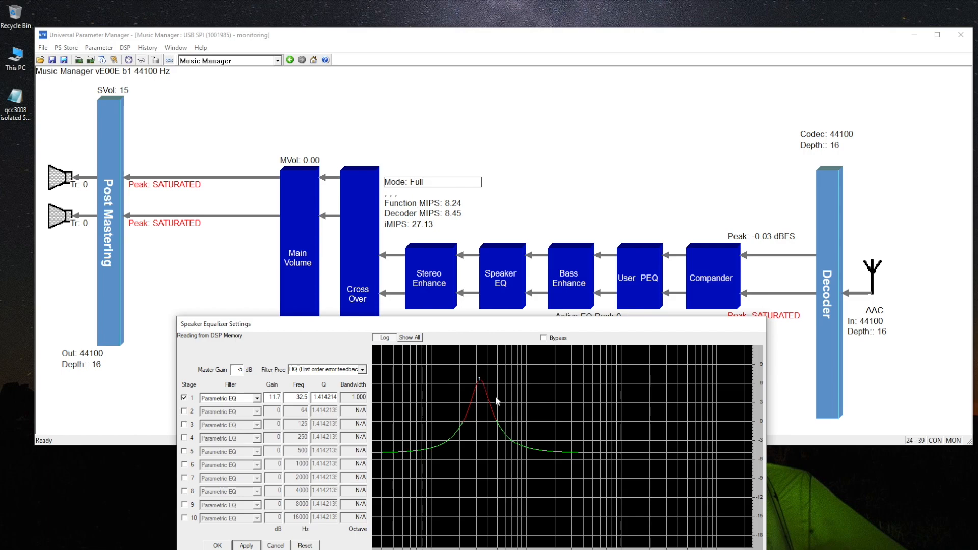
pyautogui.click(185, 411)
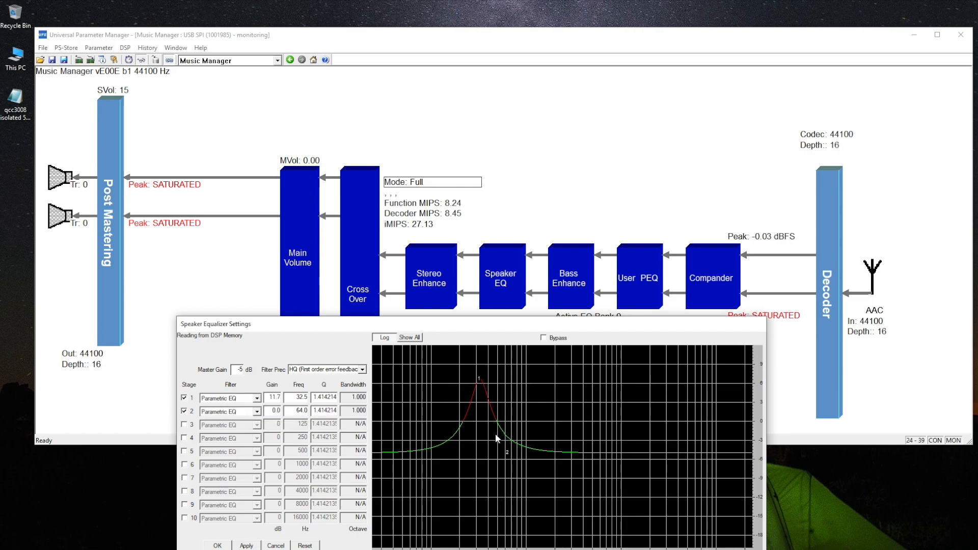
pyautogui.moveTo(521, 459)
pyautogui.mouseDown()
pyautogui.moveTo(661, 524)
pyautogui.moveTo(655, 535)
pyautogui.moveTo(664, 542)
pyautogui.mouseUp()
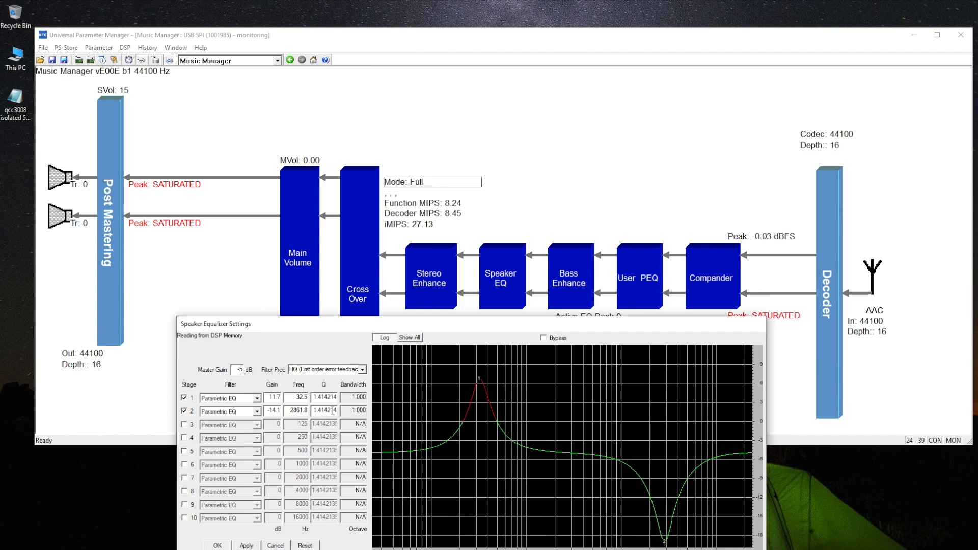
# Step: Set the Q of stage 2 to 0.1, and apply and accept the Speaker EQ settings
pyautogui.doubleClick(314, 410)
pyautogui.write('0.2')
pyautogui.press('Return')
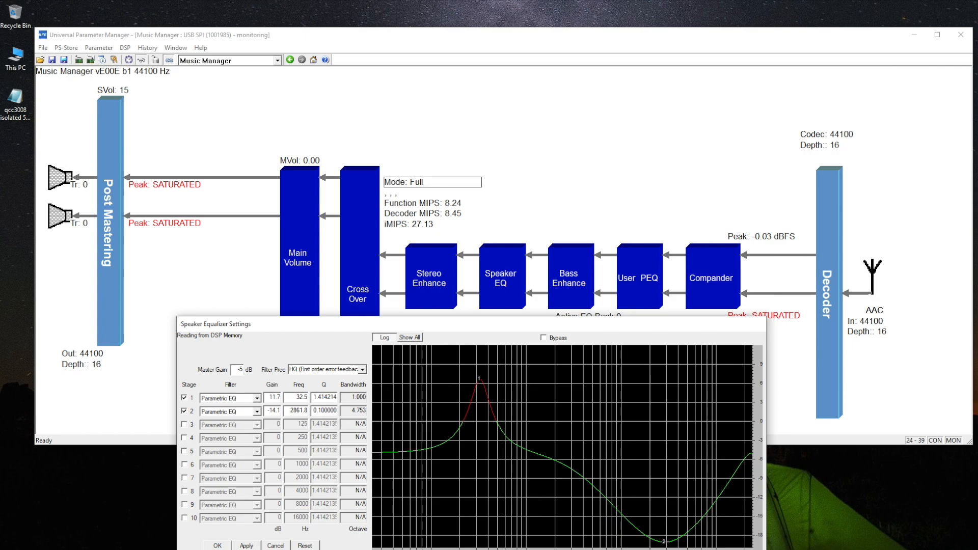
pyautogui.click(330, 397)
pyautogui.click(254, 546)
pyautogui.click(222, 544)
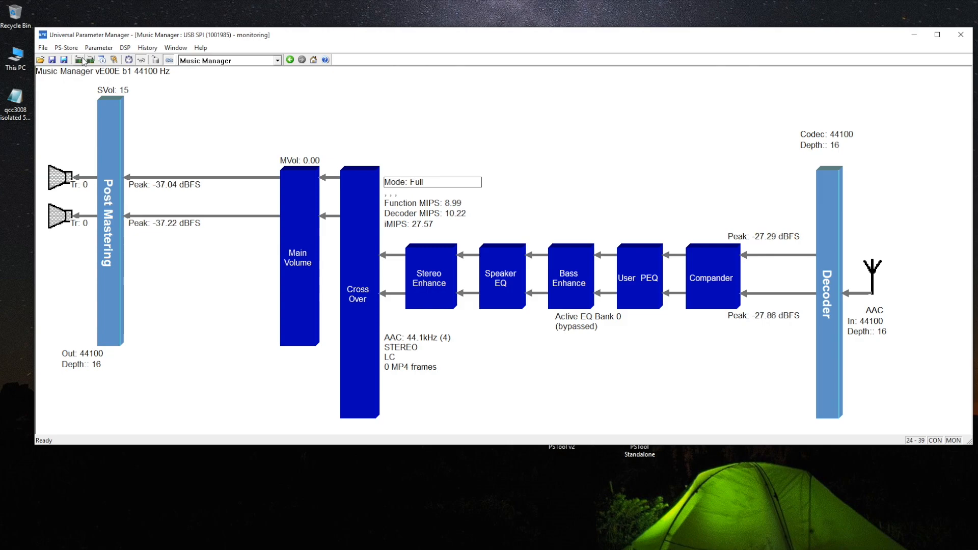
# Step: Save the parameters as the PSR file "weird eq params" on the Desktop
pyautogui.click(44, 48)
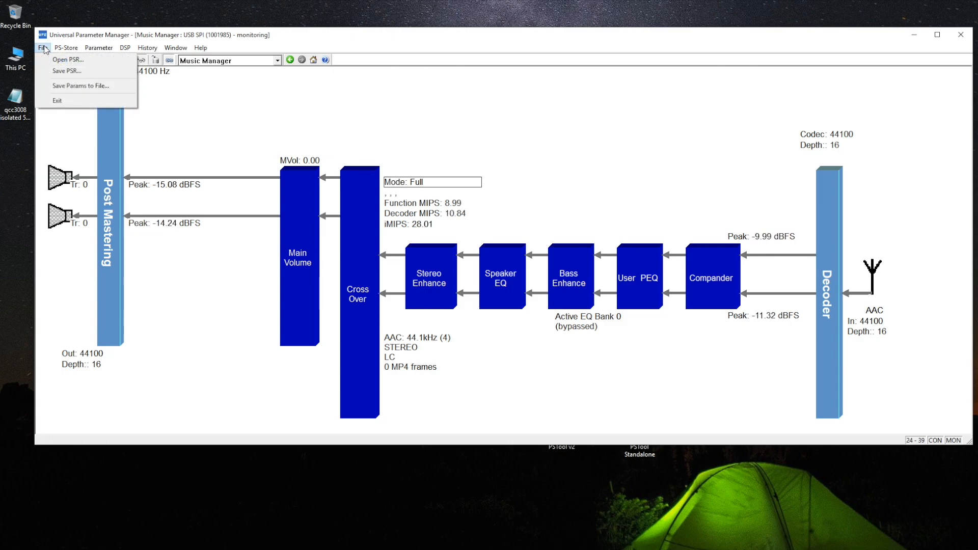
pyautogui.click(55, 71)
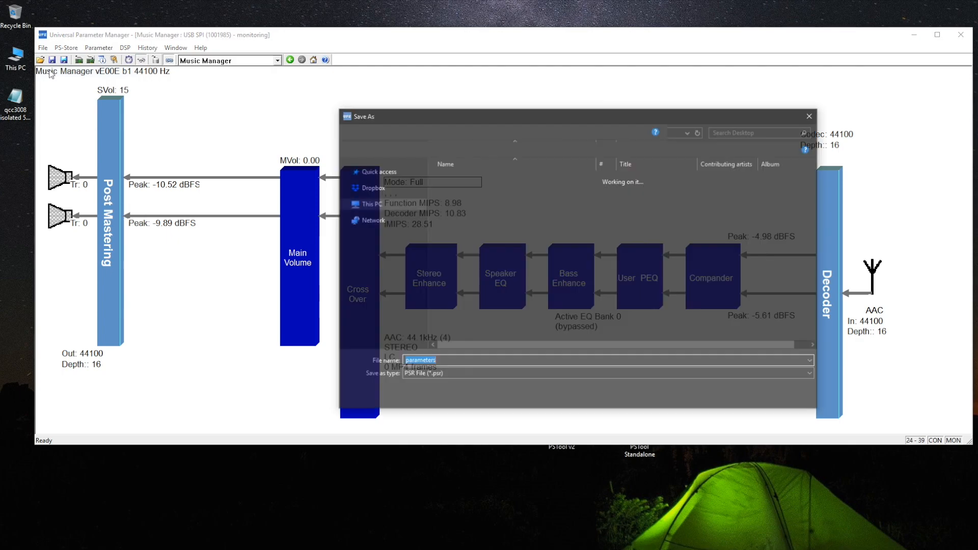
pyautogui.click(380, 184)
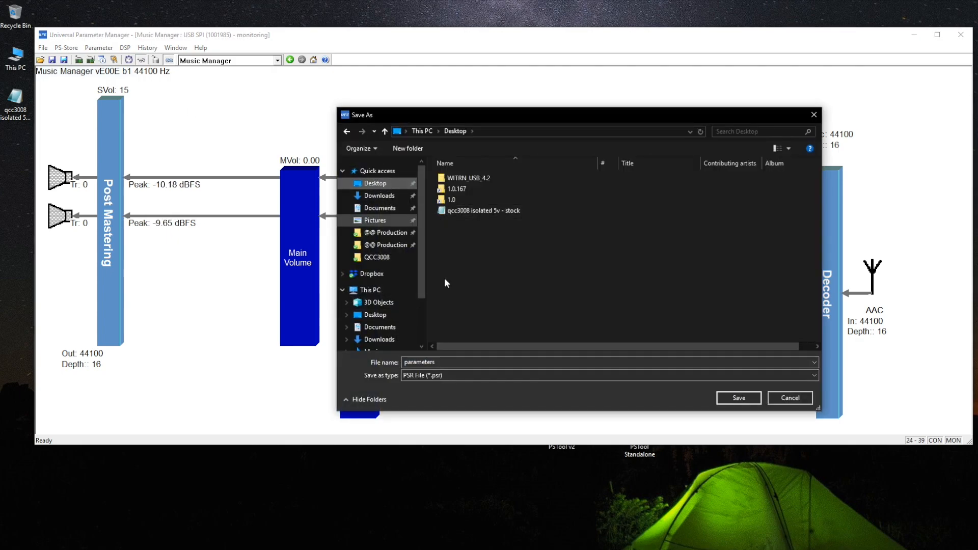
pyautogui.doubleClick(442, 363)
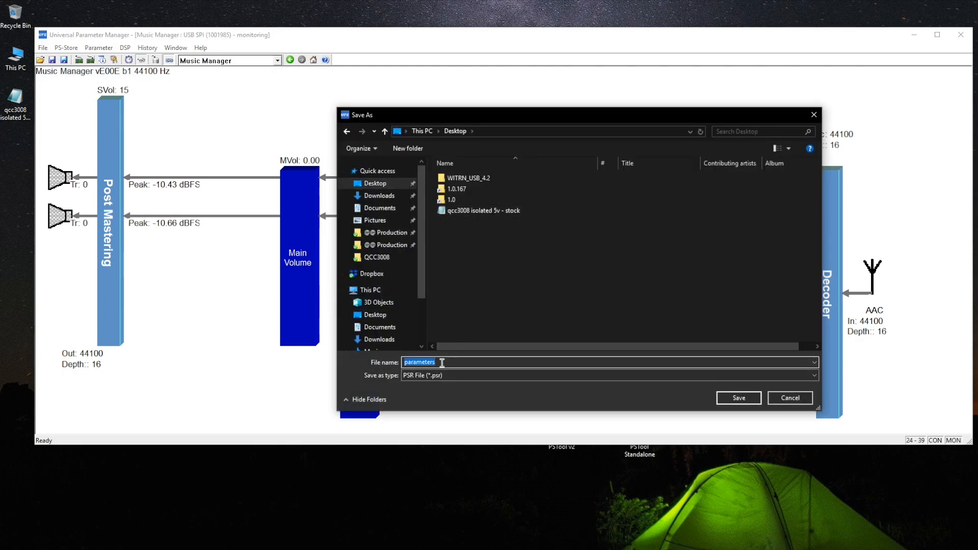
pyautogui.write('weird eq param')
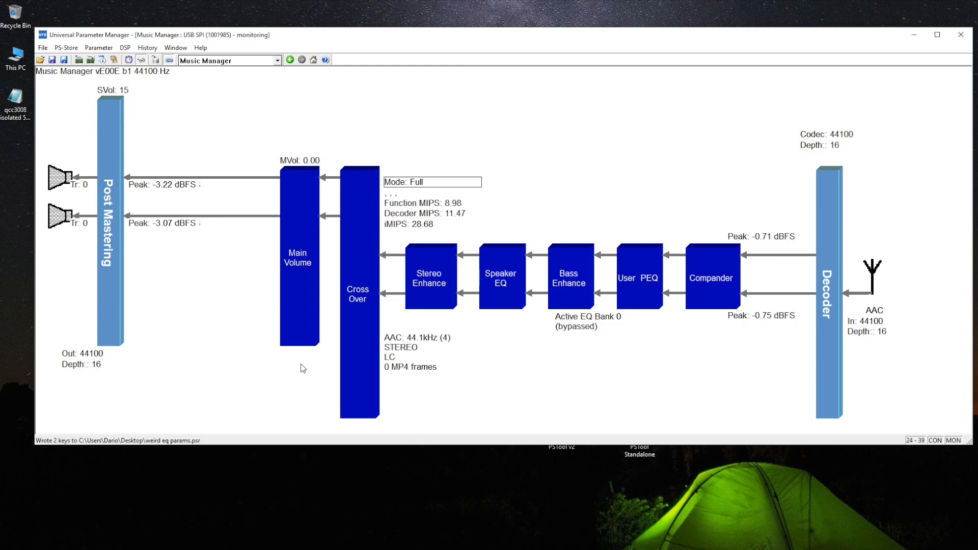
# Step: Examine the contents of the weird eq params file in Notepad, close it, and return to the Universal Parameter Manager
pyautogui.click(960, 36)
pyautogui.doubleClick(23, 147)
pyautogui.hotkey('ctrl', 'a')
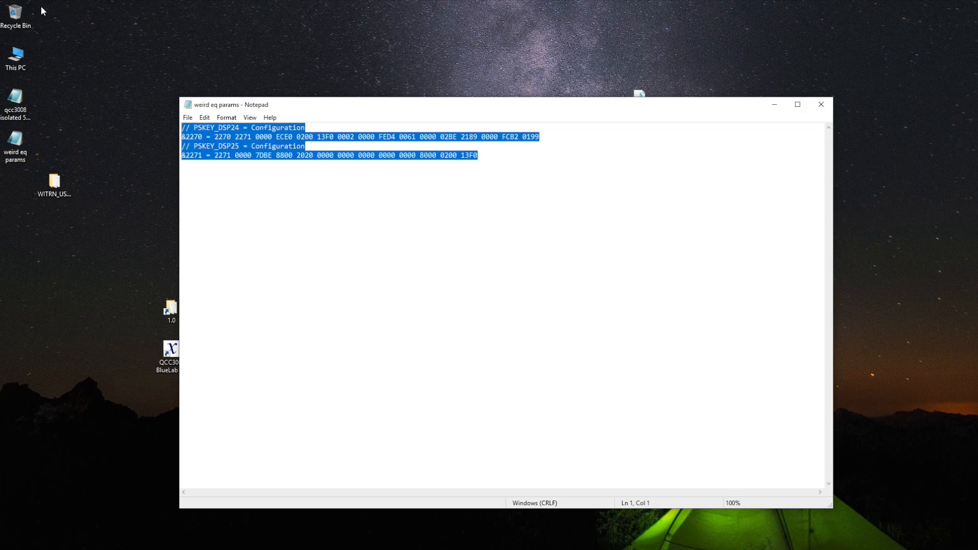
pyautogui.click(820, 104)
pyautogui.hotkey('alt', 'Tab')
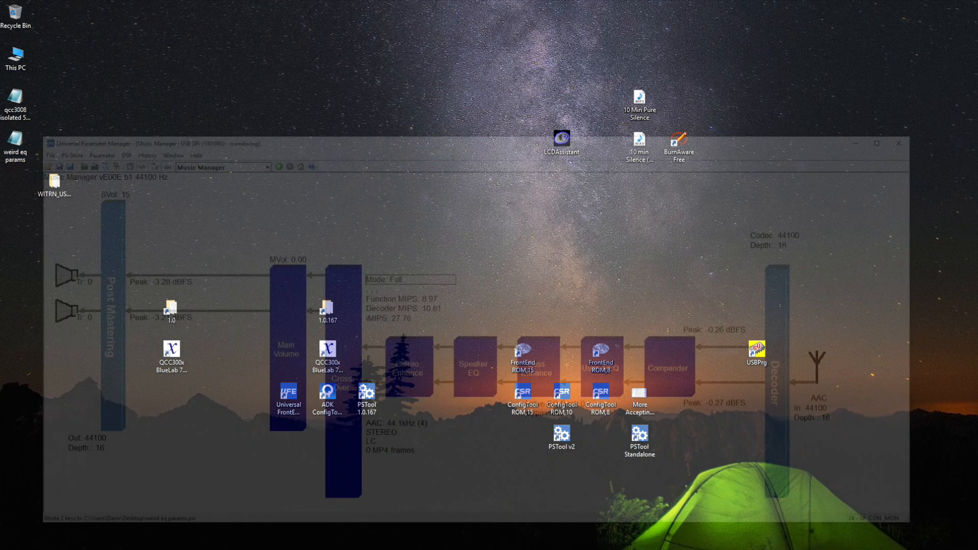
# Step: Copy the decoder's current AAC configuration to all codecs, accept it, and check the Speaker EQ settings without changing them
pyautogui.doubleClick(824, 284)
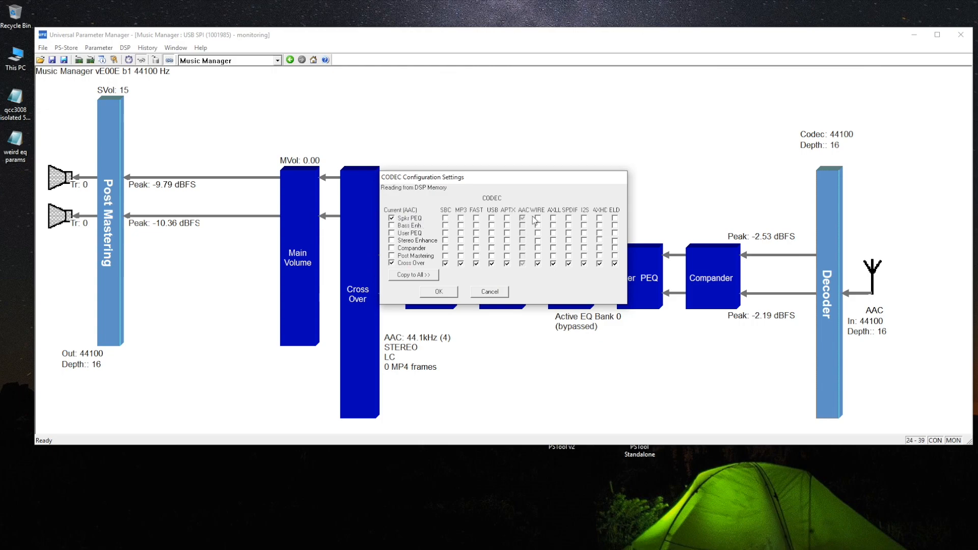
pyautogui.click(415, 276)
pyautogui.click(450, 292)
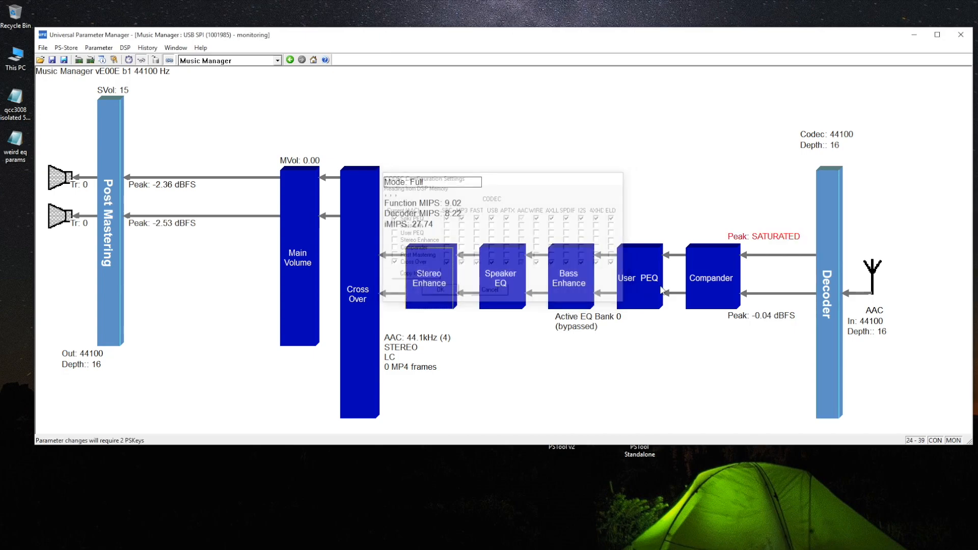
pyautogui.doubleClick(511, 283)
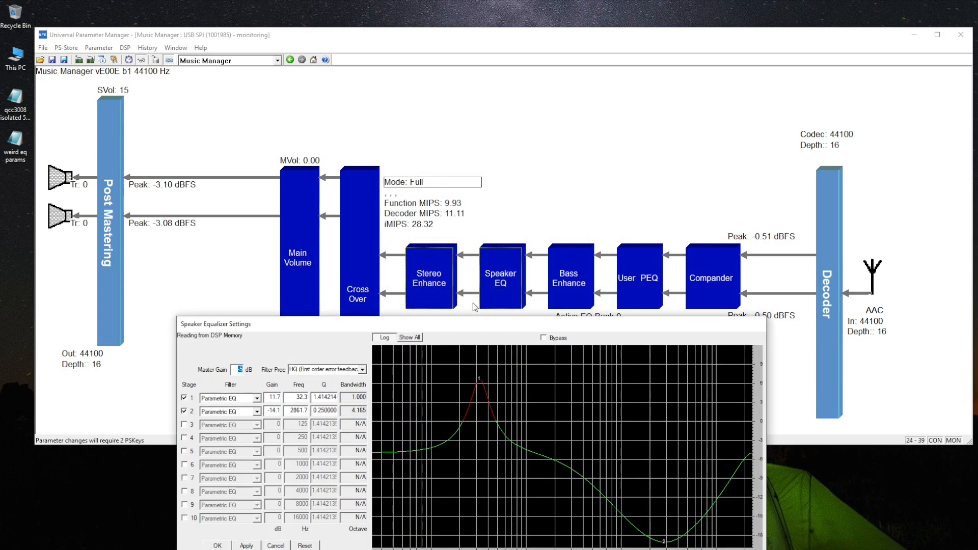
pyautogui.press('Escape')
# Step: Save the parameters as a second PSR file named "weird eq params 2" on the Desktop
pyautogui.click(44, 48)
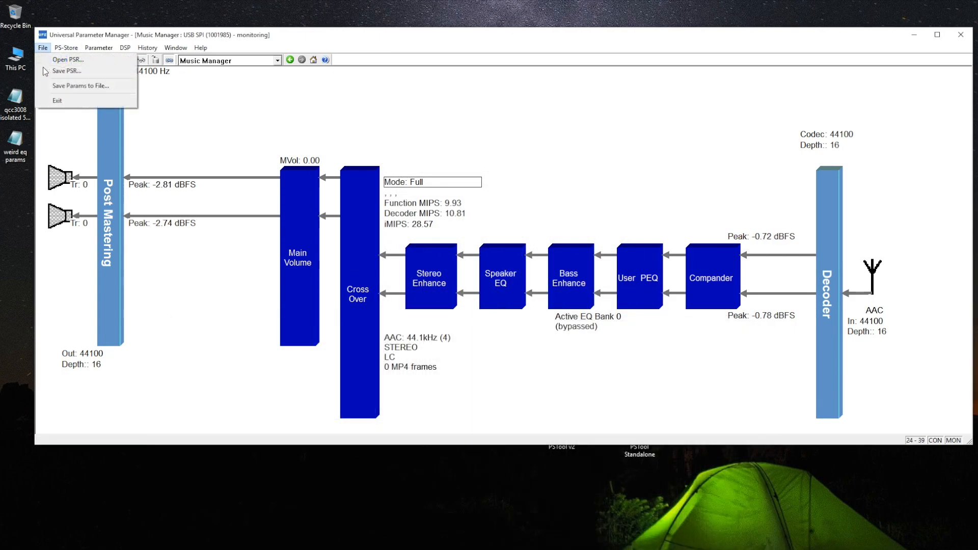
pyautogui.click(51, 71)
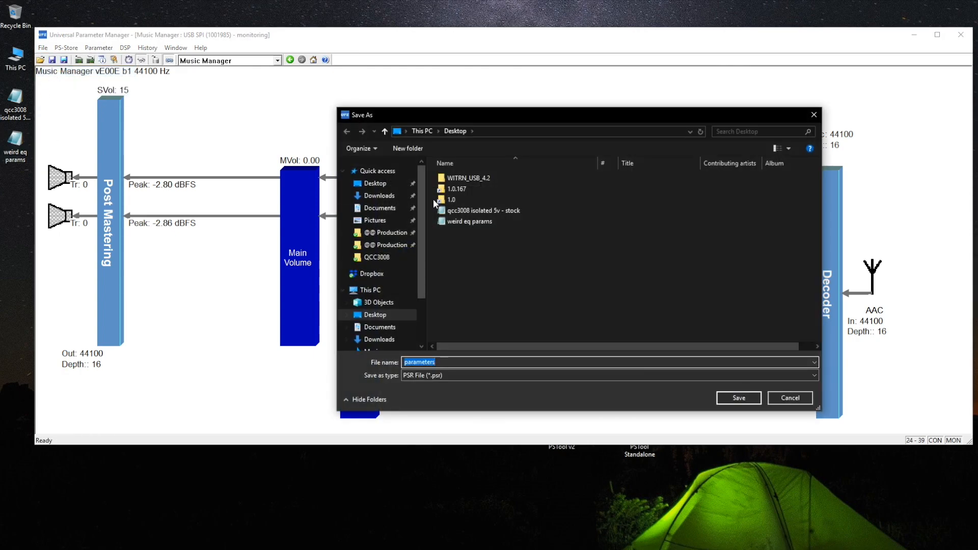
pyautogui.click(469, 221)
pyautogui.click(474, 363)
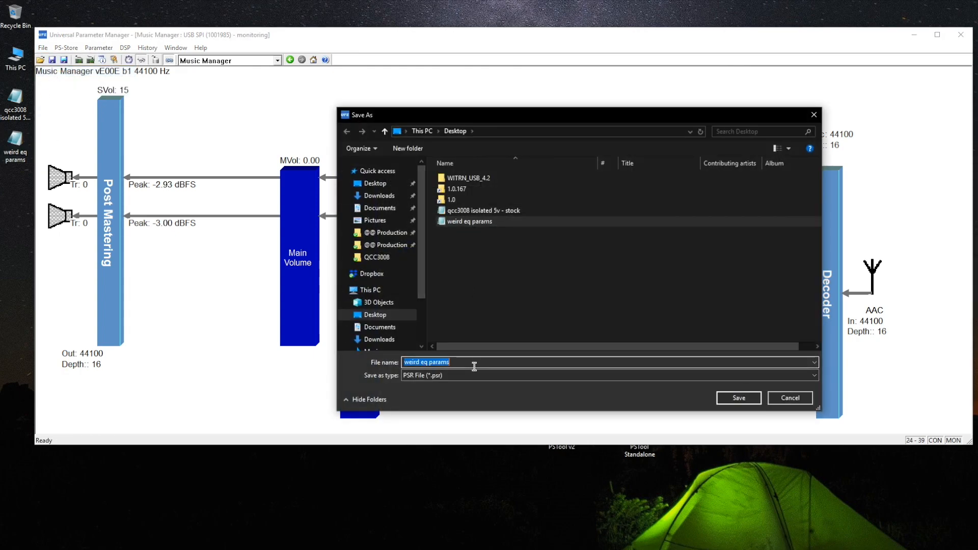
pyautogui.click(474, 365)
pyautogui.press('Return')
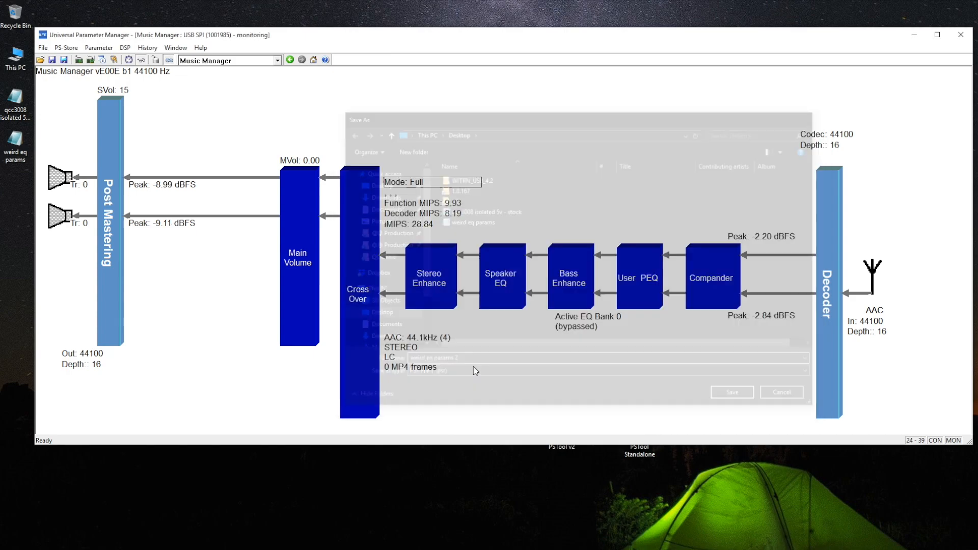
# Step: Review the decoder's codec configuration, and compare weird eq params 2 with weird eq params in Notepad
pyautogui.click(823, 243)
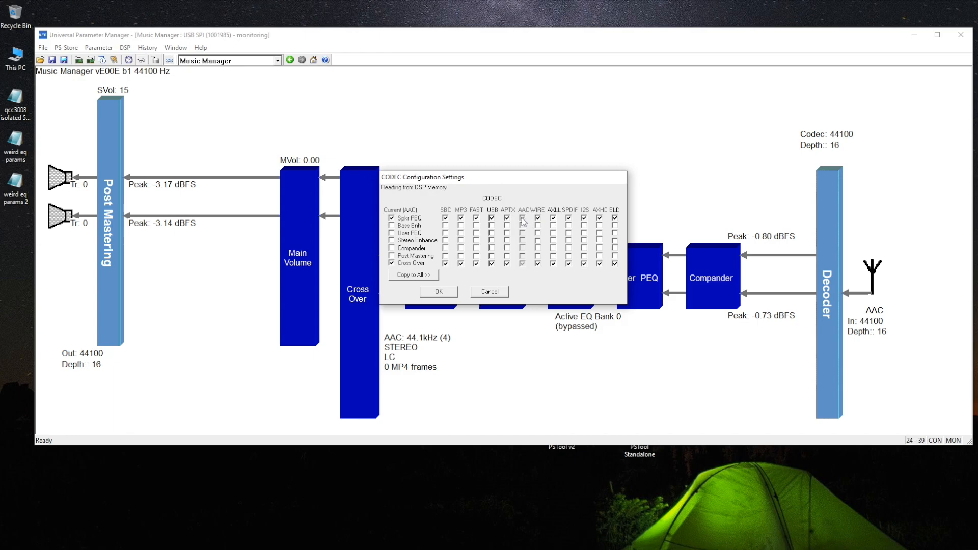
pyautogui.click(502, 292)
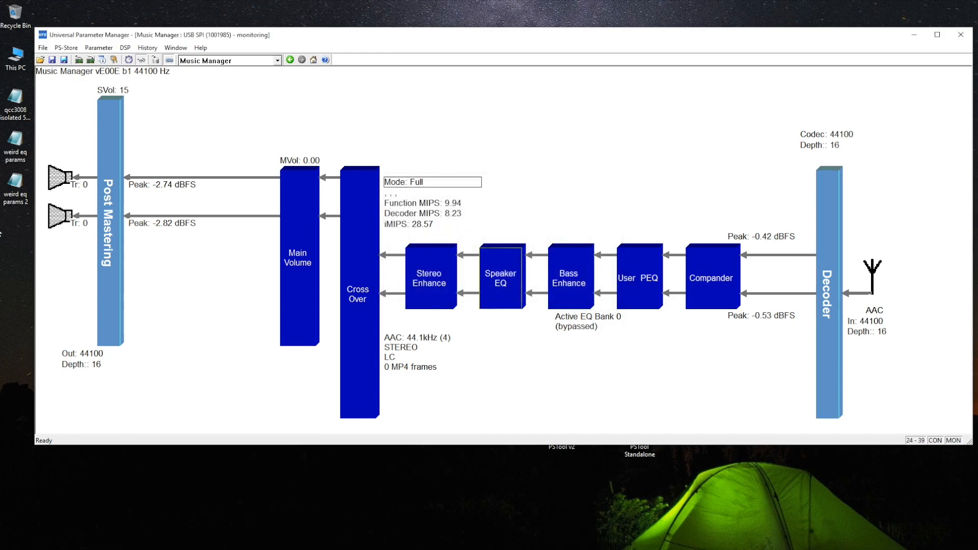
pyautogui.doubleClick(14, 192)
pyautogui.doubleClick(15, 143)
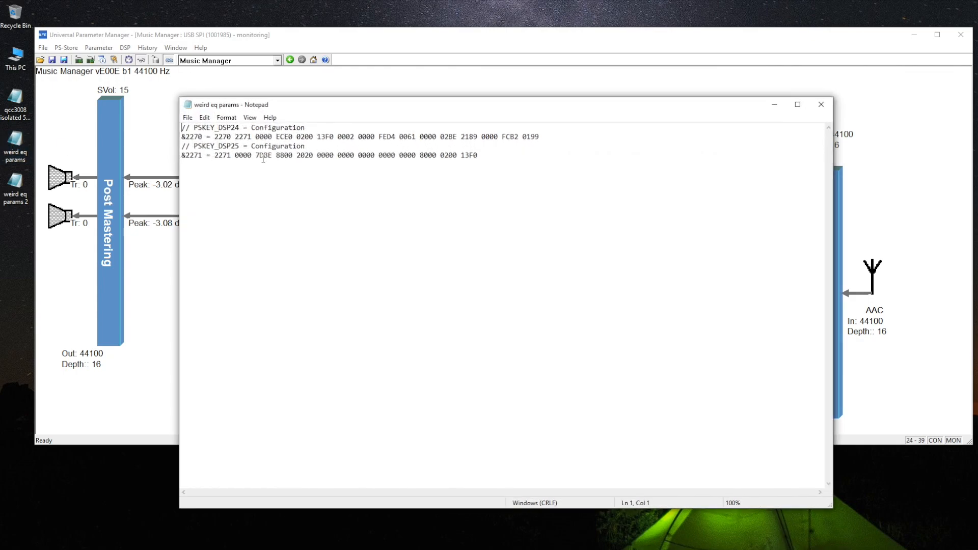
pyautogui.moveTo(344, 114); pyautogui.dragTo(342, 182)
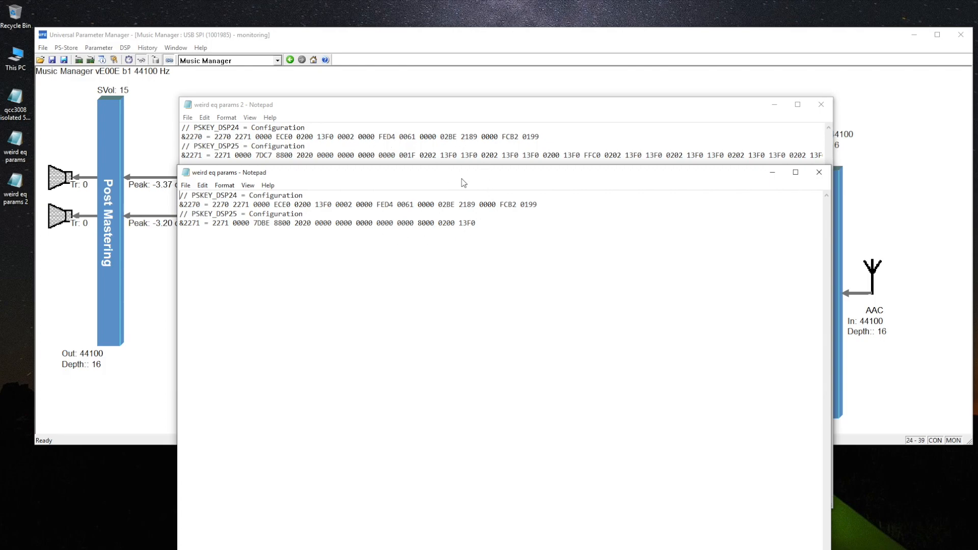
pyautogui.click(821, 172)
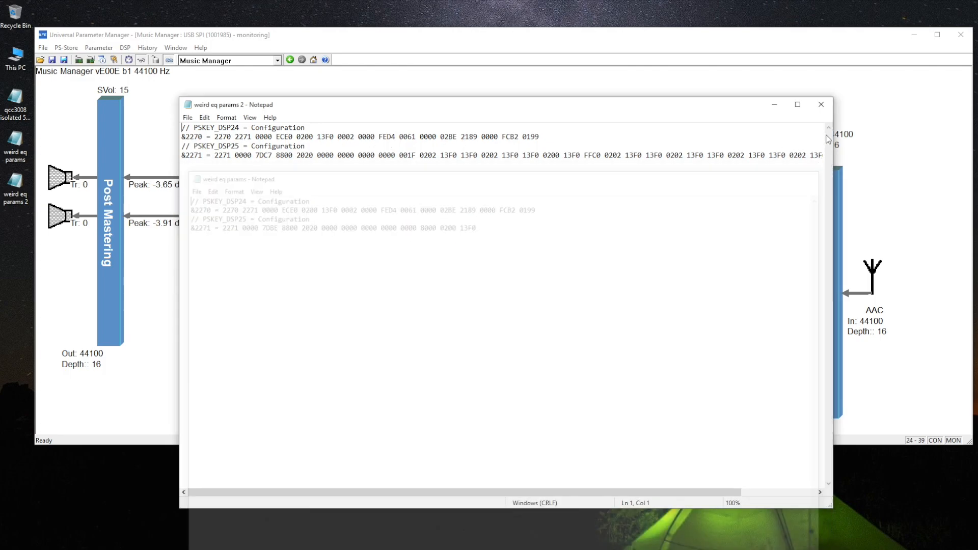
# Step: Close the Universal Parameter Manager and Notepad, and connect to the chip with PSTool 1.0.167
pyautogui.click(970, 40)
pyautogui.click(970, 41)
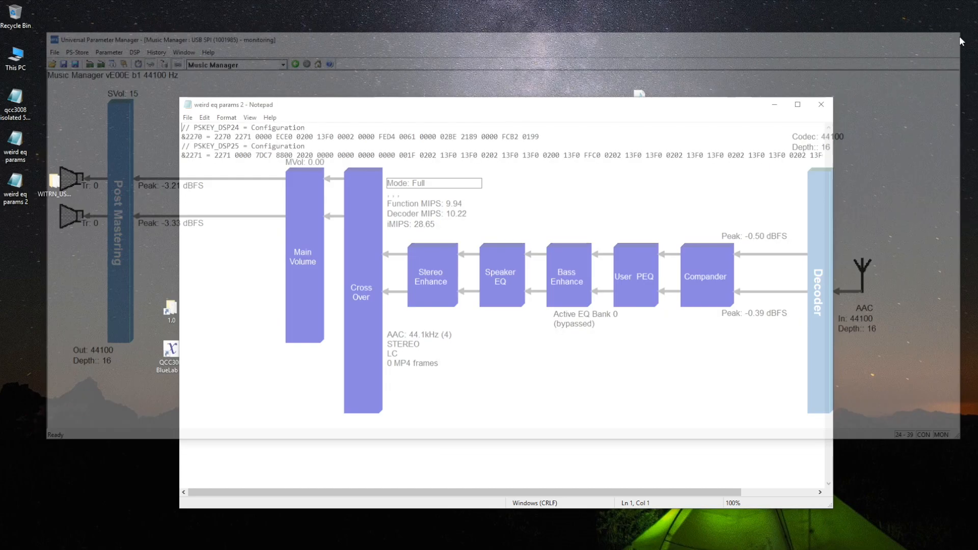
pyautogui.click(824, 99)
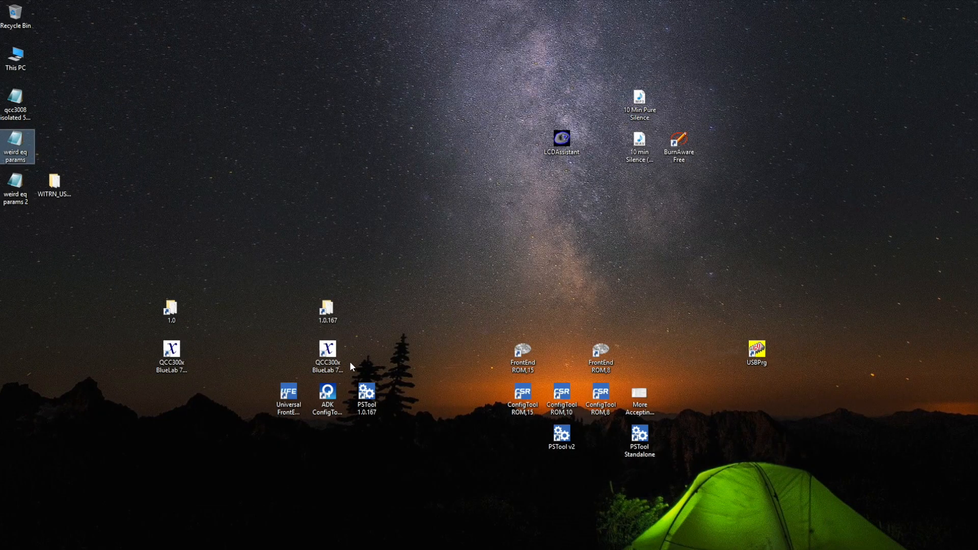
pyautogui.doubleClick(366, 393)
pyautogui.press('Return')
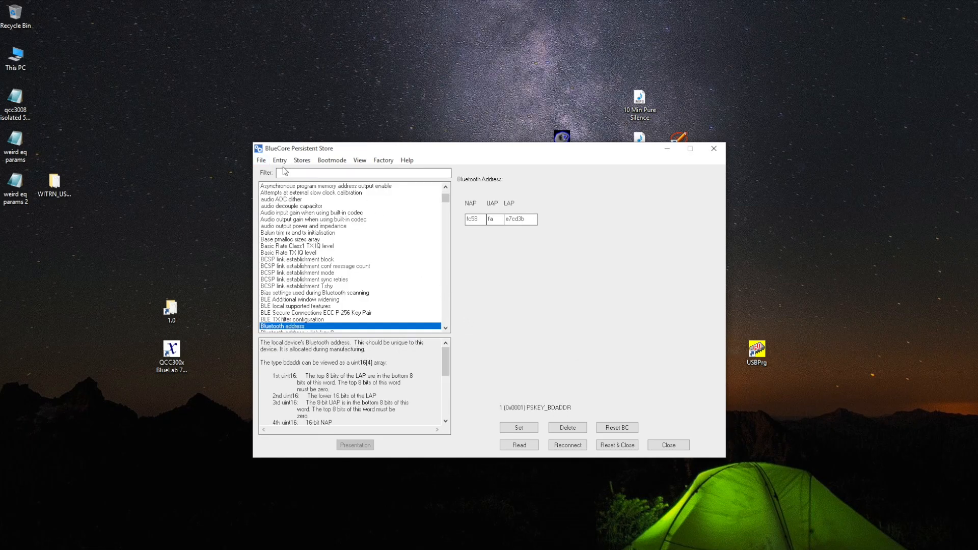
# Step: Filter the persistent store entries by "name" and view the local device's user-friendly name entry
pyautogui.click(261, 160)
pyautogui.moveTo(332, 160)
pyautogui.click(431, 173)
pyautogui.write('name')
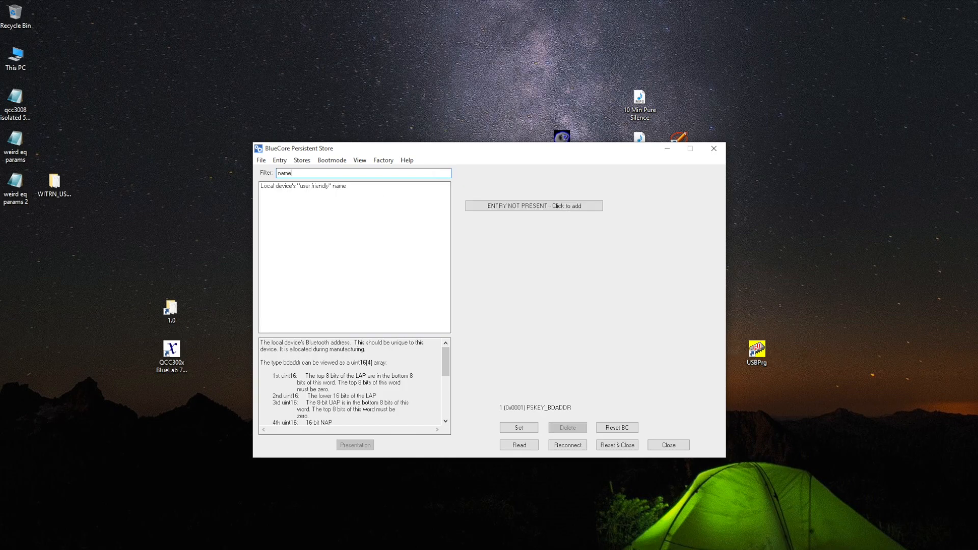
pyautogui.click(340, 186)
# Step: Load the weird eq params 2 file into the chip's persistent store, reset the chip, and close PSTool
pyautogui.click(261, 159)
pyautogui.click(274, 172)
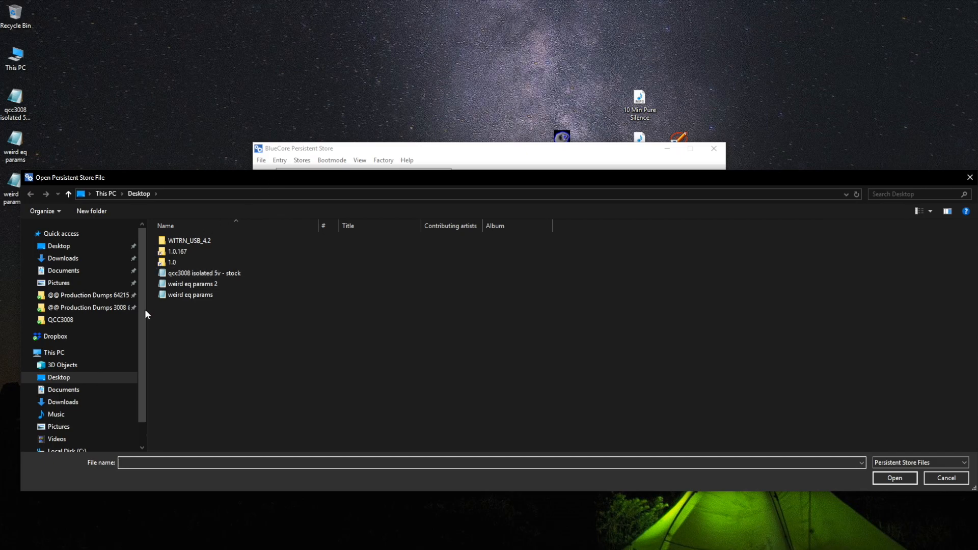
pyautogui.doubleClick(206, 284)
pyautogui.click(631, 431)
pyautogui.click(612, 447)
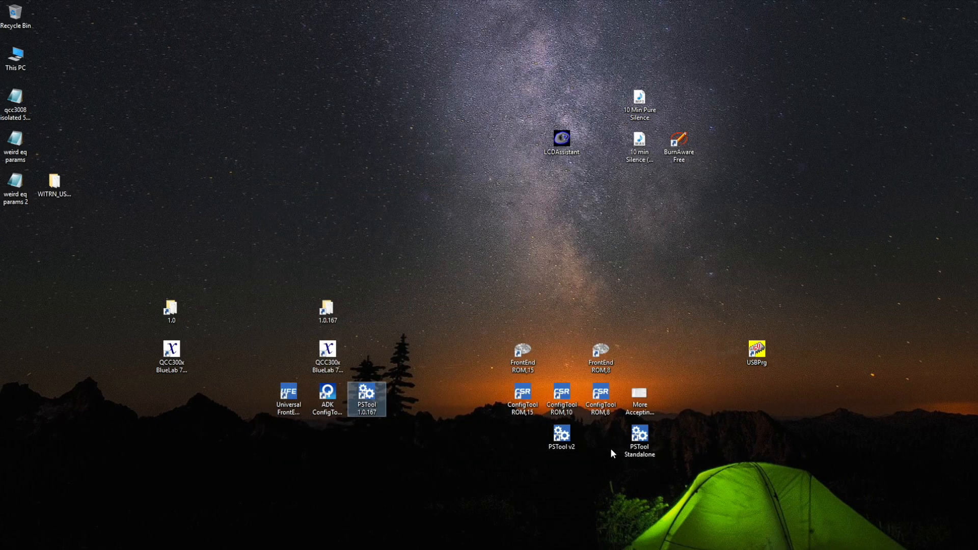
# Step: Launch Universal FrontEnd 1.0.167, connect Music Manager over USB SPI, enlarge the window, and start monitoring
pyautogui.click(285, 400)
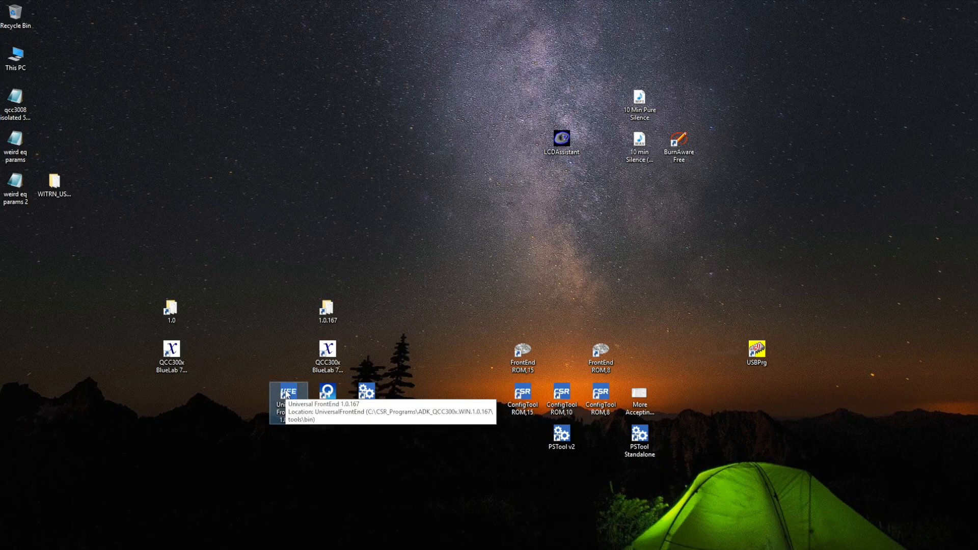
pyautogui.doubleClick(286, 394)
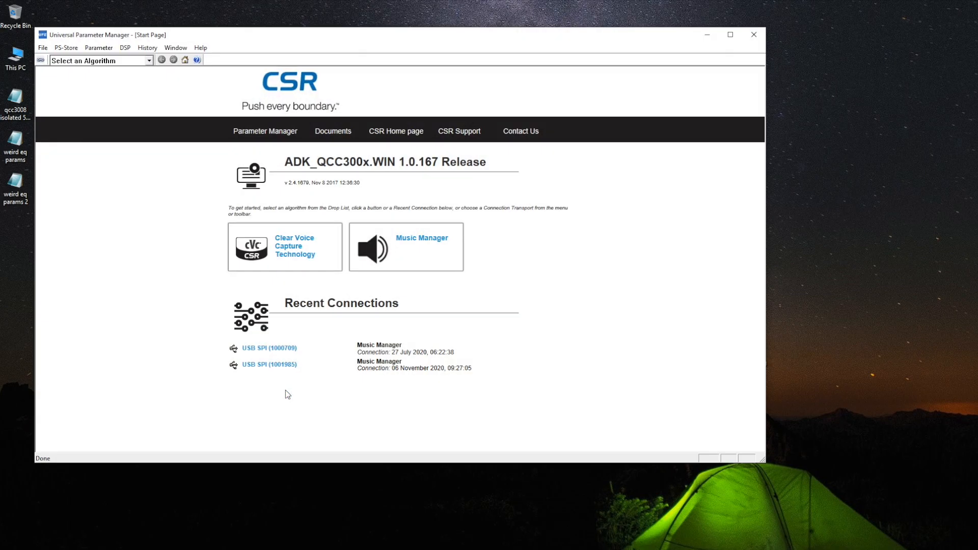
pyautogui.click(377, 244)
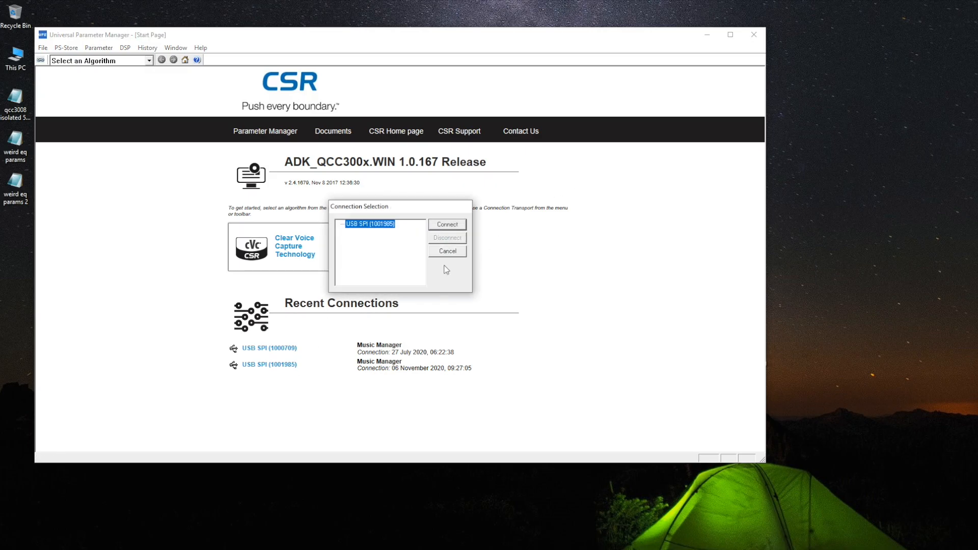
pyautogui.press('Return')
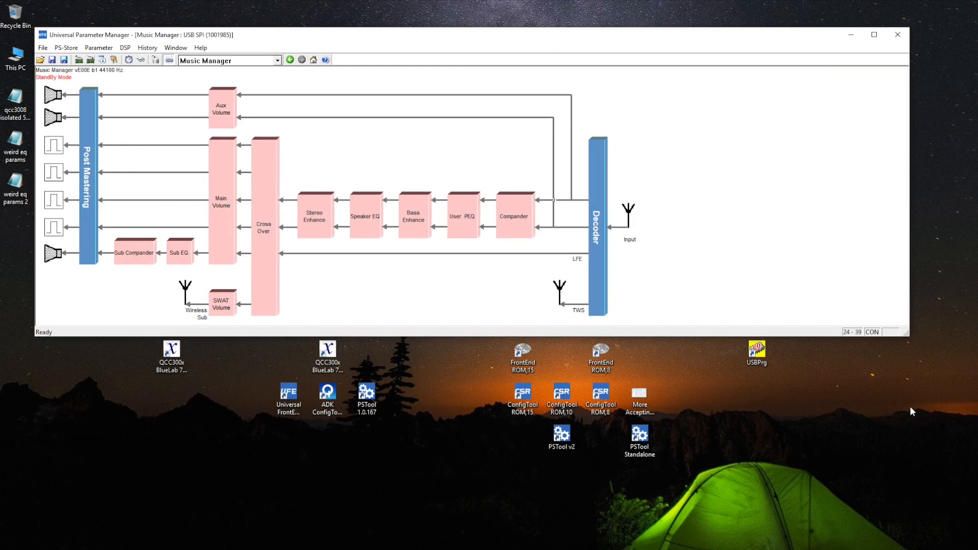
pyautogui.moveTo(909, 336); pyautogui.dragTo(937, 434)
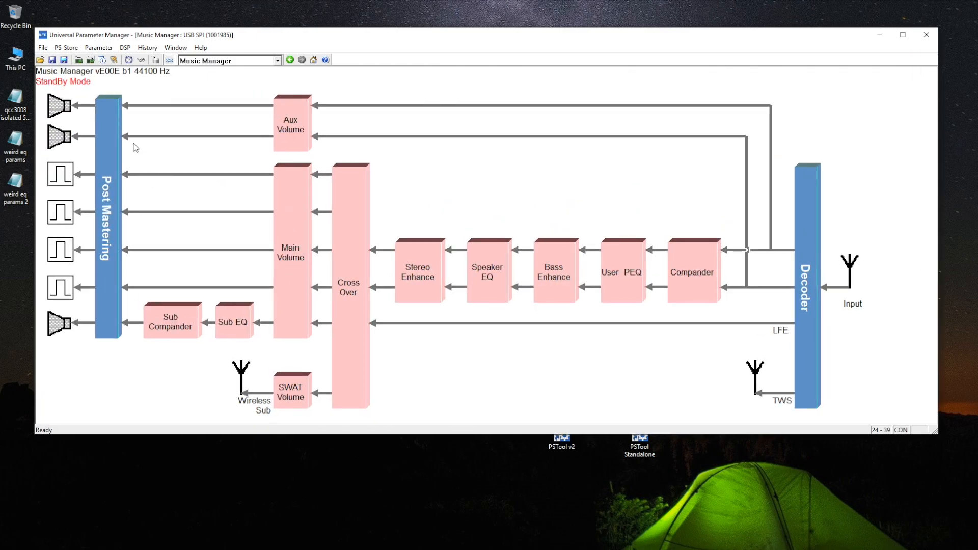
pyautogui.click(139, 60)
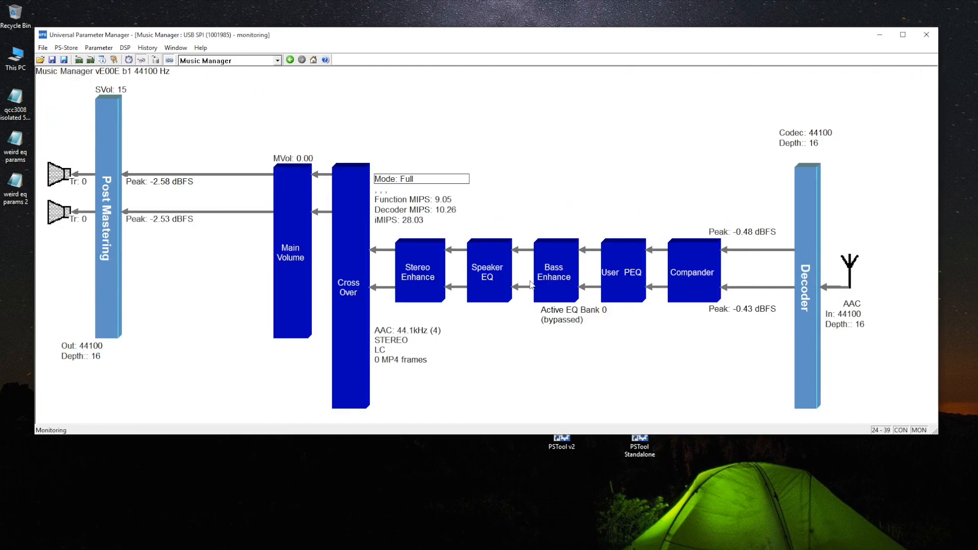
# Step: Check the Speaker EQ settings loaded on the chip, cancel the dialog, and close the Universal Parameter Manager
pyautogui.doubleClick(490, 250)
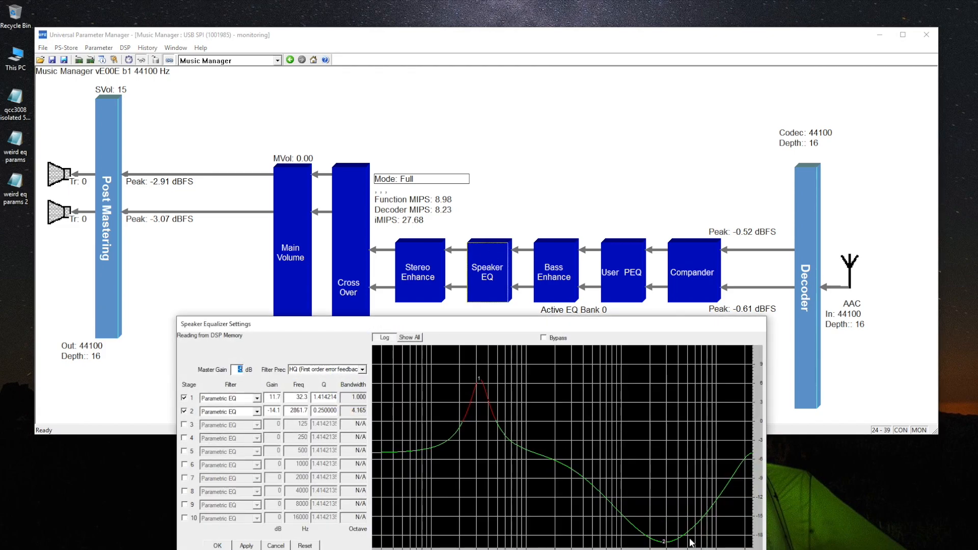
pyautogui.click(276, 545)
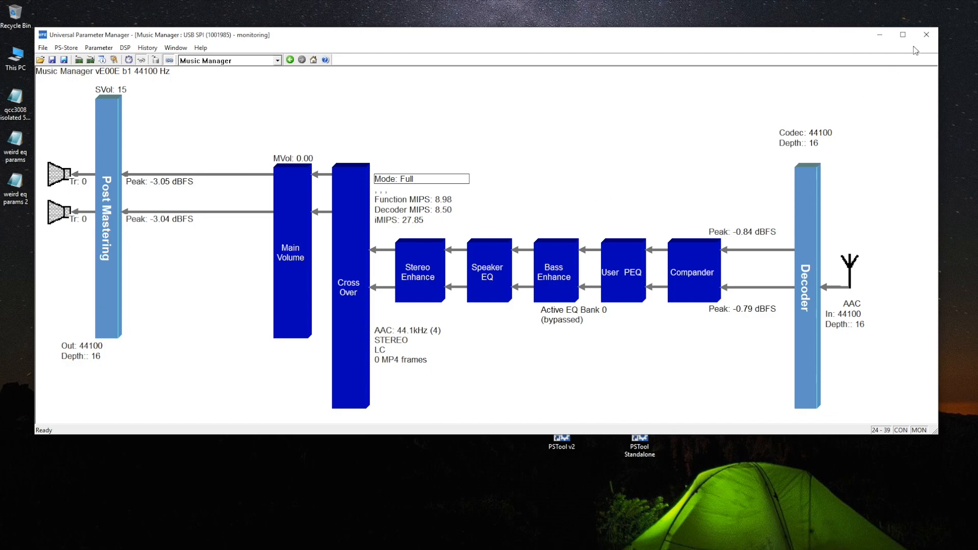
pyautogui.click(926, 34)
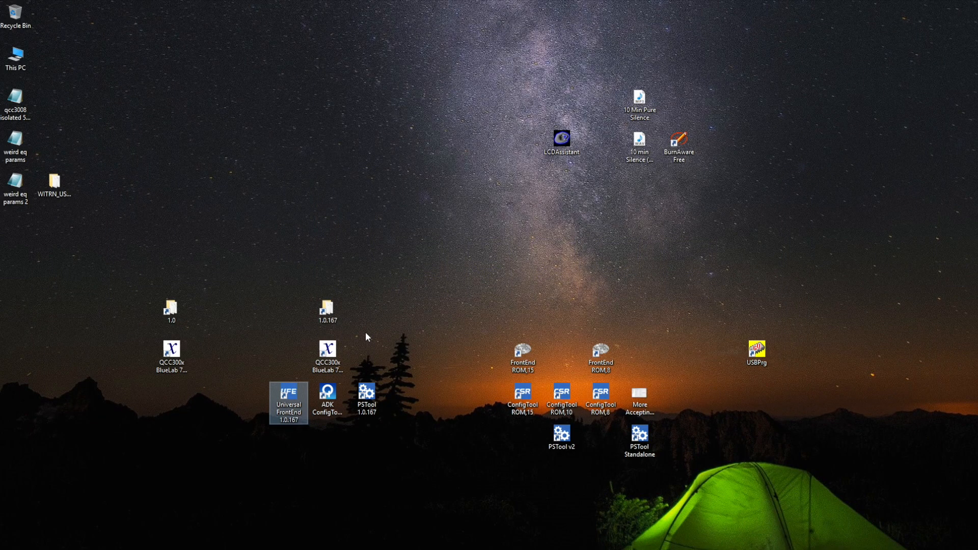
# Step: Delete qcc3008 isolated 5v - stock, weird eq params and weird eq params 2 from the desktop, and empty the Recycle Bin
pyautogui.moveTo(17, 255); pyautogui.dragTo(16, 20)
pyautogui.rightClick(15, 20)
pyautogui.click(40, 41)
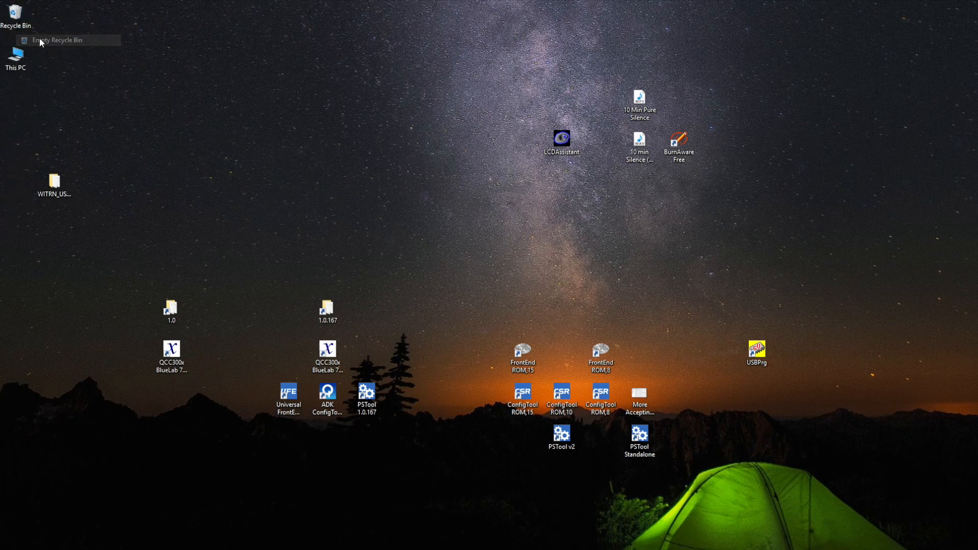
# Step: Confirm permanently deleting the files in the Recycle Bin
pyautogui.click(530, 319)
pyautogui.click(328, 356)
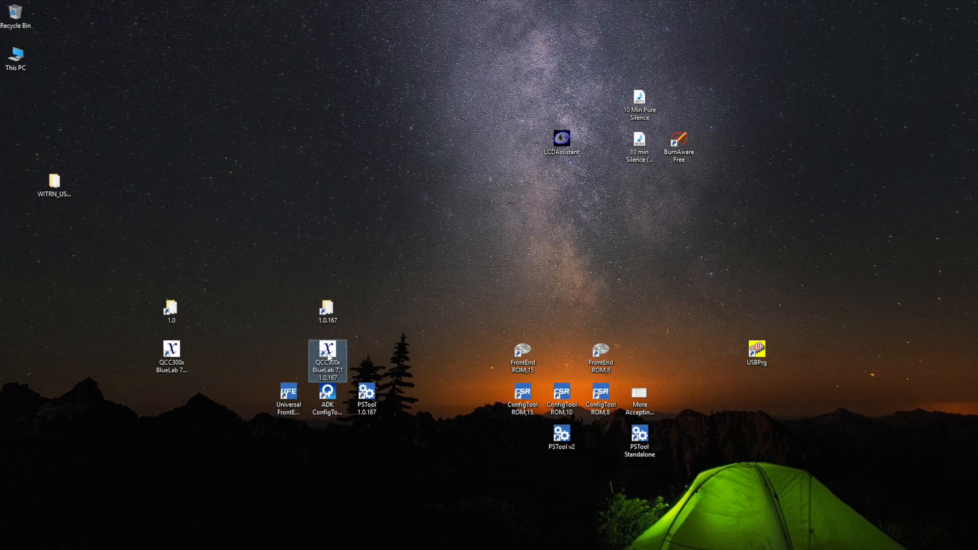
pyautogui.click(385, 338)
pyautogui.click(297, 397)
pyautogui.click(288, 397)
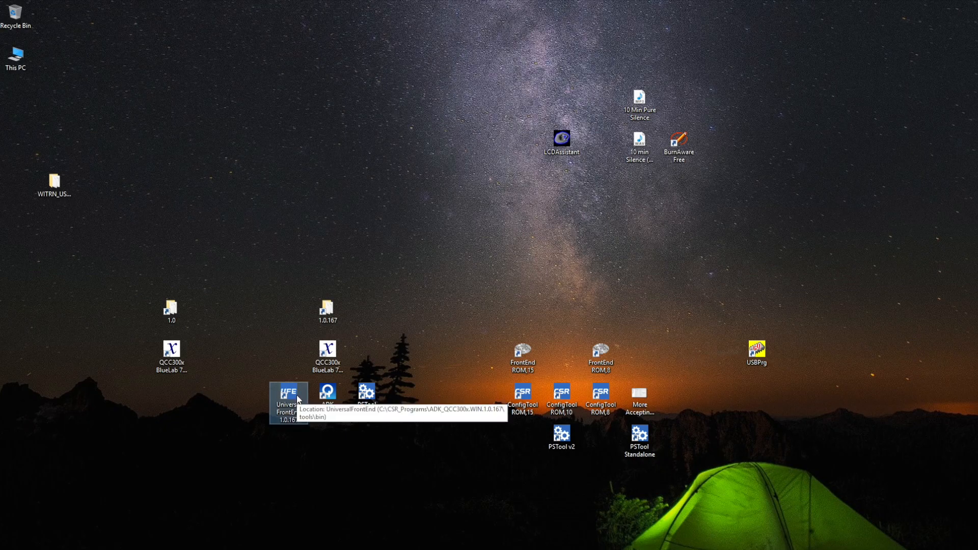
pyautogui.click(329, 365)
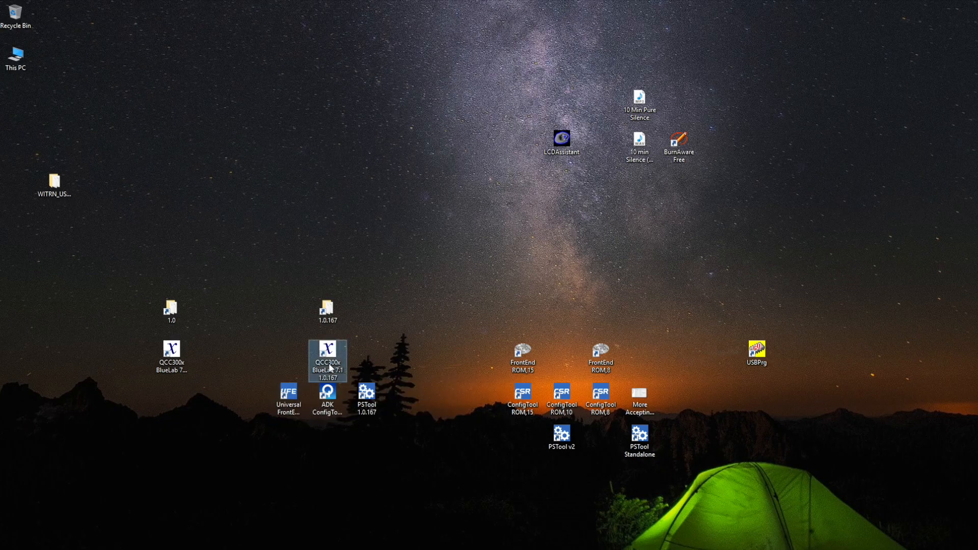
pyautogui.click(370, 327)
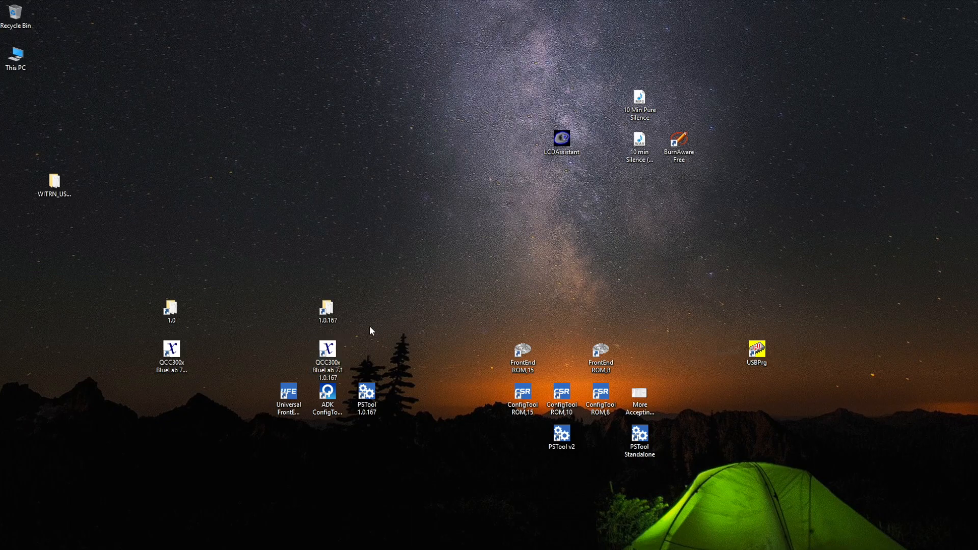
pyautogui.moveTo(379, 337); pyautogui.dragTo(418, 338)
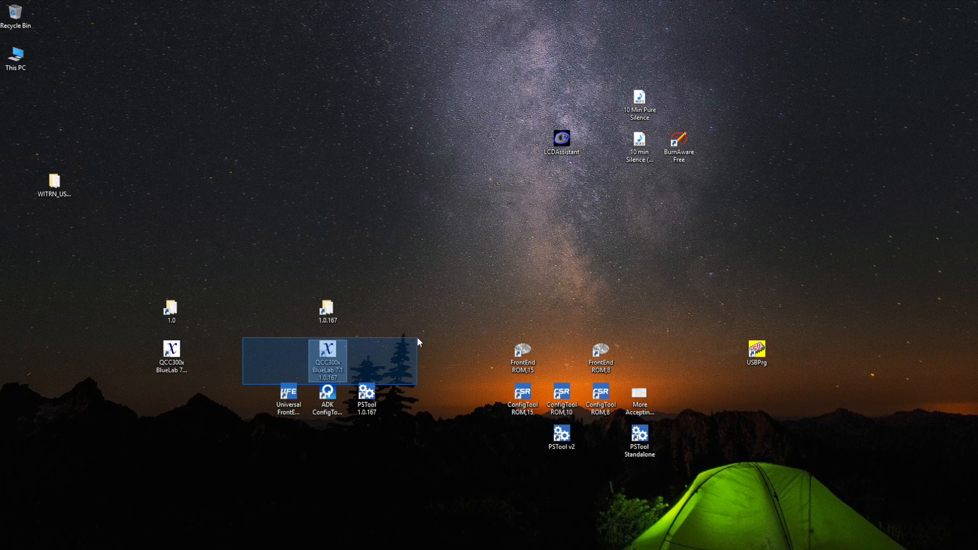
pyautogui.moveTo(416, 337); pyautogui.dragTo(416, 336)
pyautogui.moveTo(417, 212); pyautogui.dragTo(393, 275)
pyautogui.click(227, 426)
pyautogui.click(393, 275)
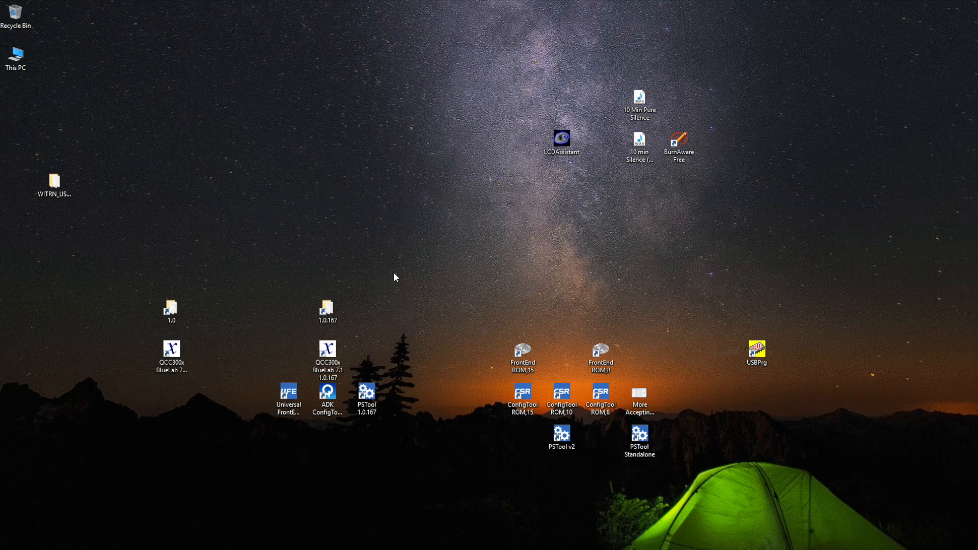
pyautogui.moveTo(394, 276); pyautogui.dragTo(214, 452)
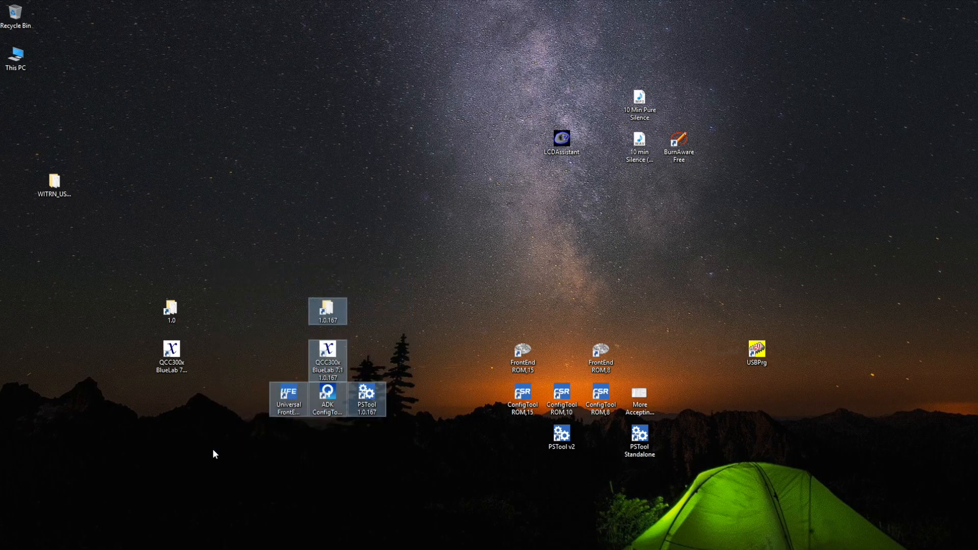
pyautogui.click(214, 453)
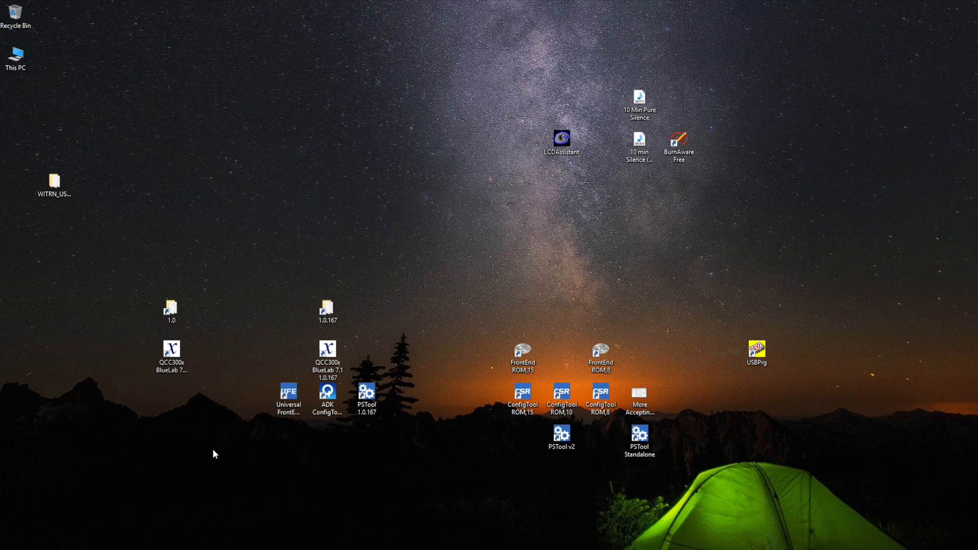